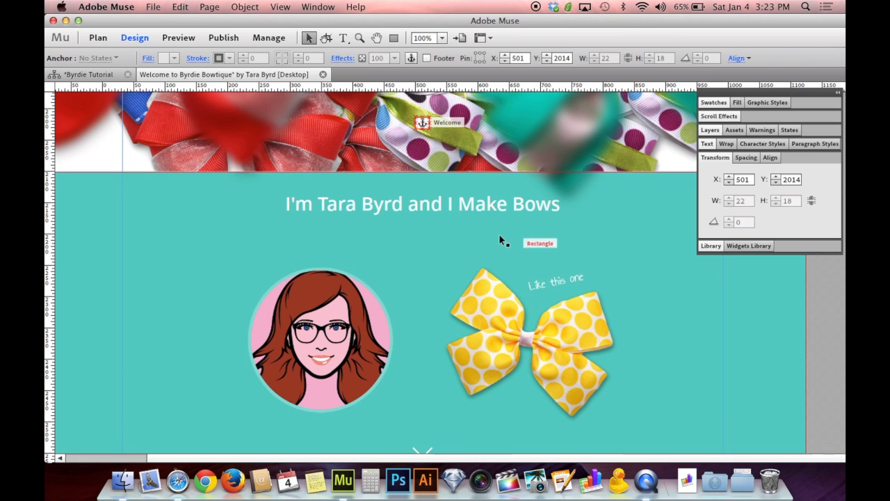
Check the Y positions of the The Gift of Feeling Pretty, So Shop Away and Connect with Me anchors.
scroll(498, 234, "down", 10)
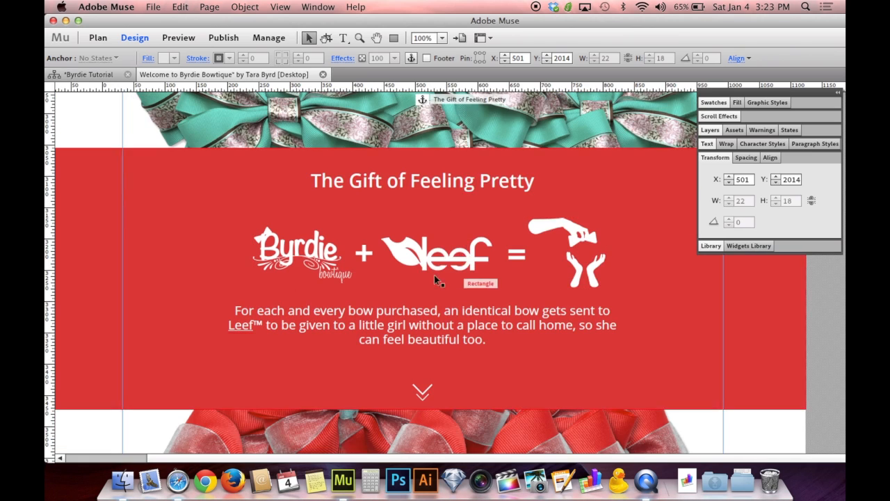
left_click(423, 99)
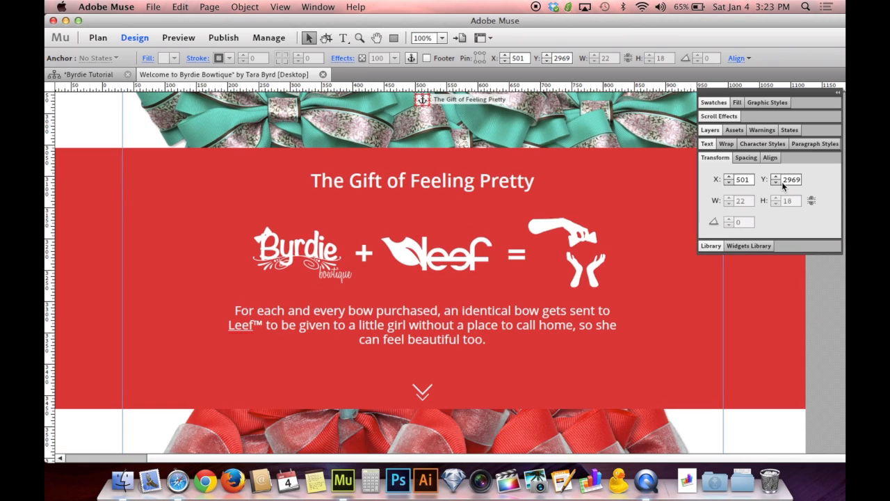
scroll(557, 278, "down", 5)
scroll(554, 281, "down", 2)
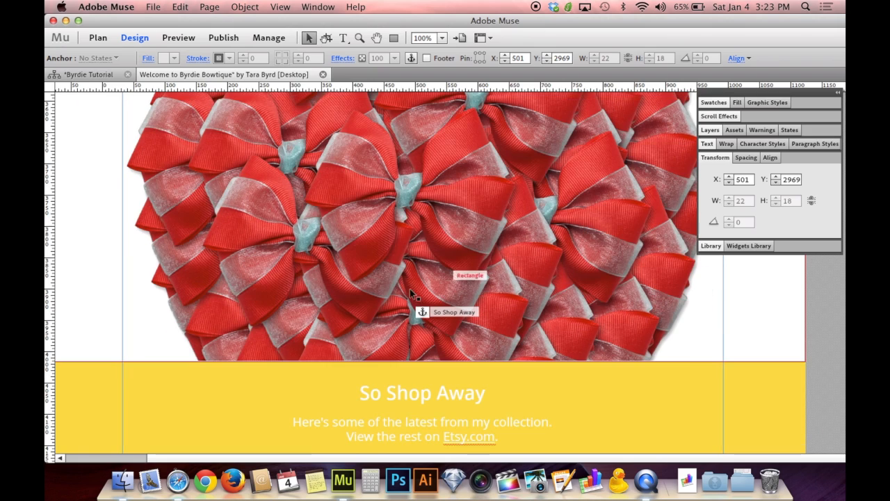
left_click(422, 313)
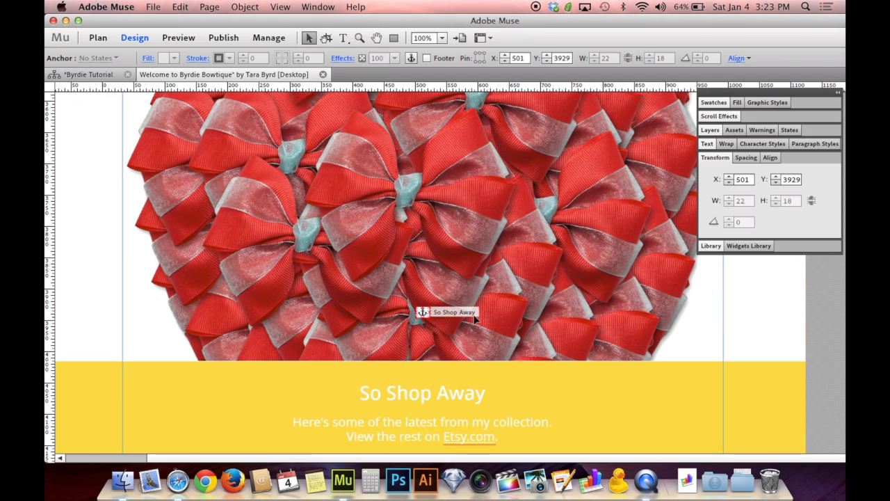
scroll(475, 318, "down", 12)
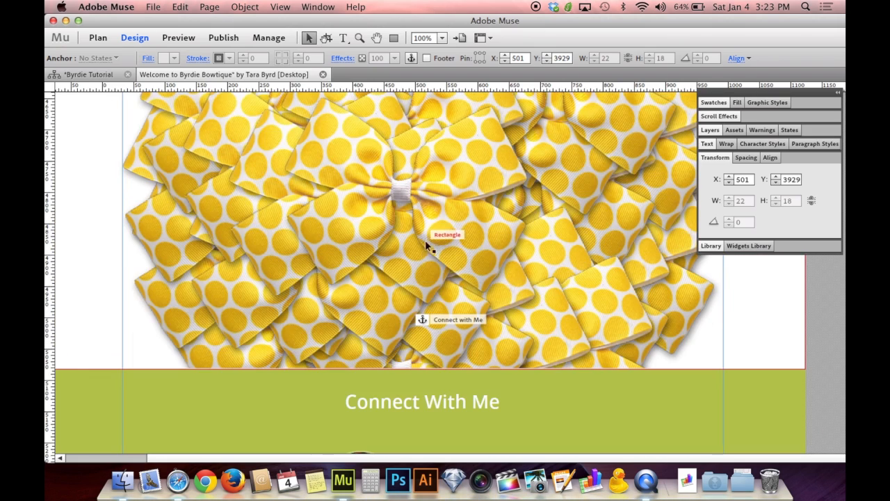
left_click(420, 319)
Inspect the hyperlinks of the person, seesaw, basket and envelope icons in the blue header.
scroll(556, 323, "up", 10)
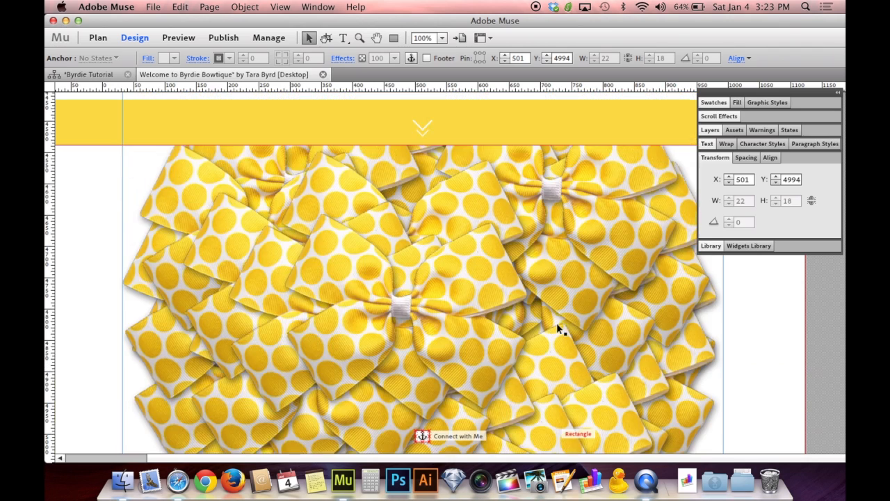
scroll(556, 322, "up", 10)
left_click(474, 128)
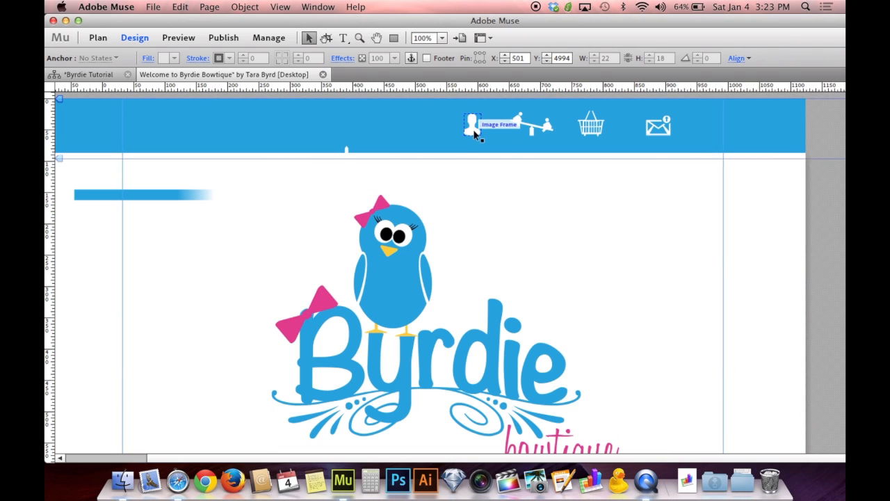
left_click(536, 132)
left_click(590, 125)
left_click(658, 126)
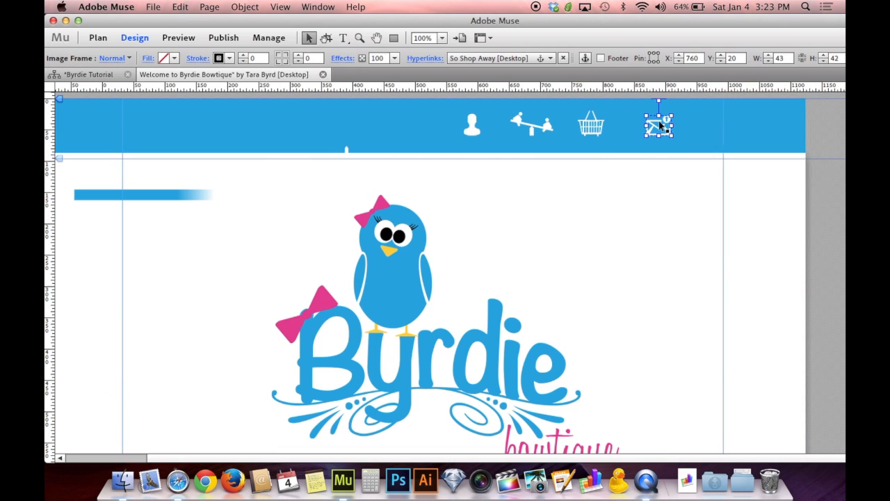
left_click(824, 298)
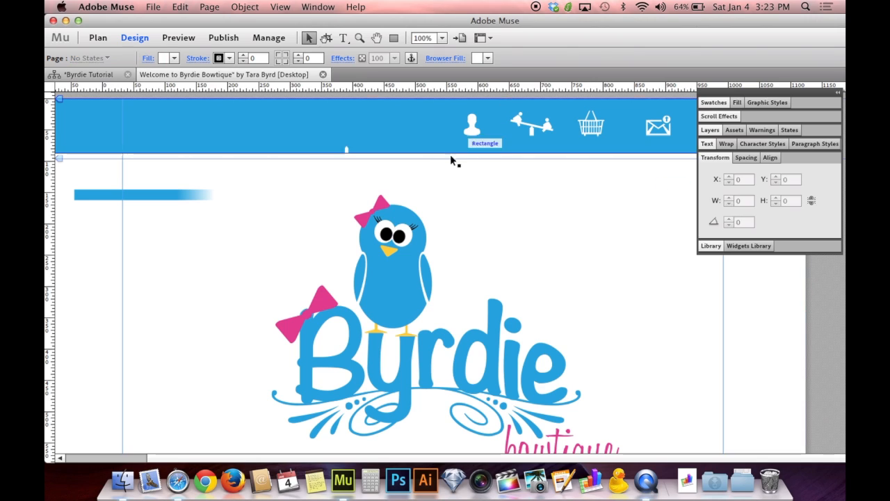
Examine the person and seesaw icons' link targets and the position of the small white marker in the header.
left_click(472, 125)
left_click(534, 127)
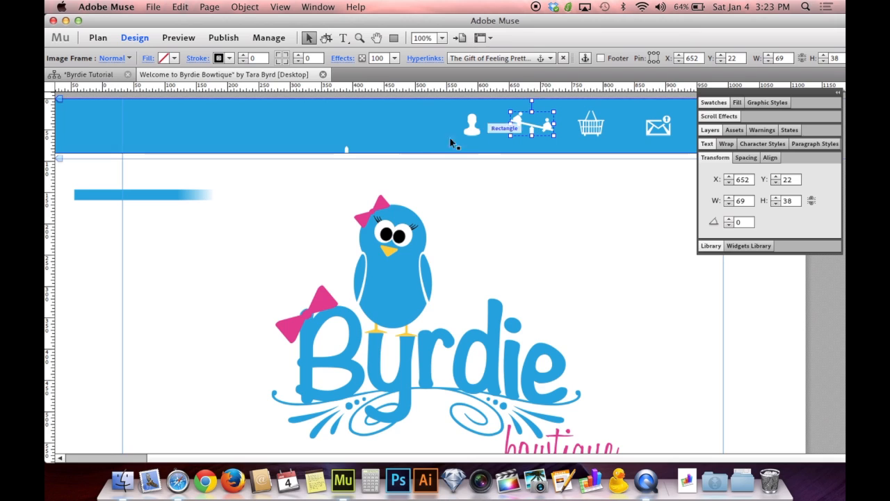
left_click(348, 149)
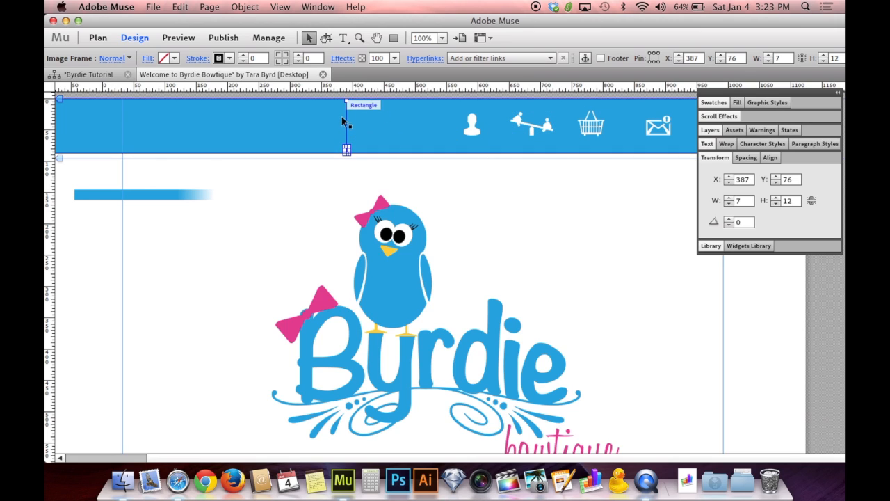
left_click(476, 128)
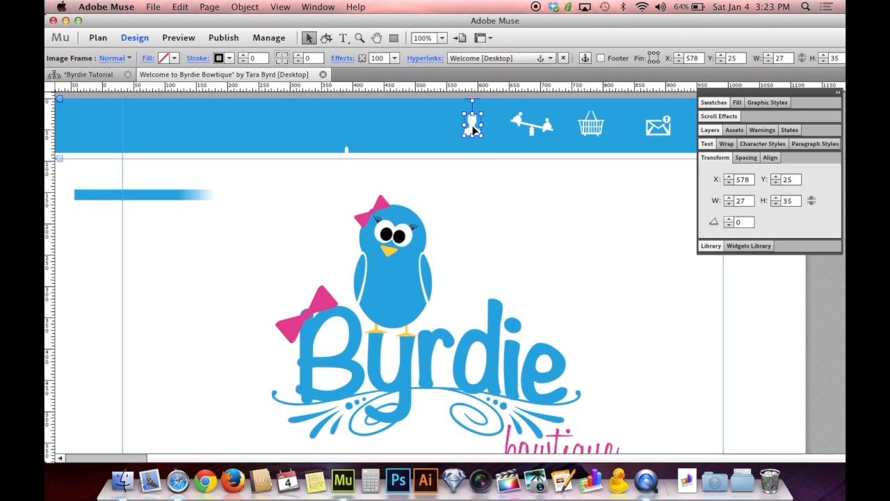
scroll(462, 207, "down", 10)
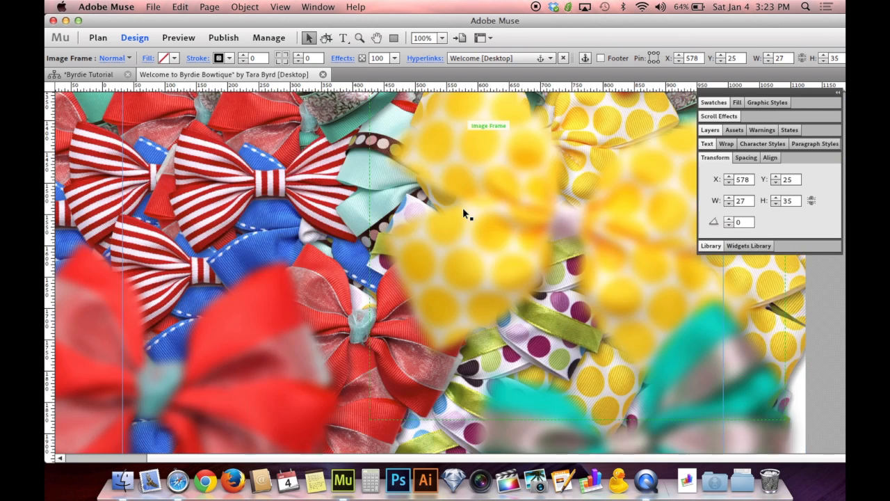
scroll(462, 207, "up", 2)
scroll(466, 213, "up", 8)
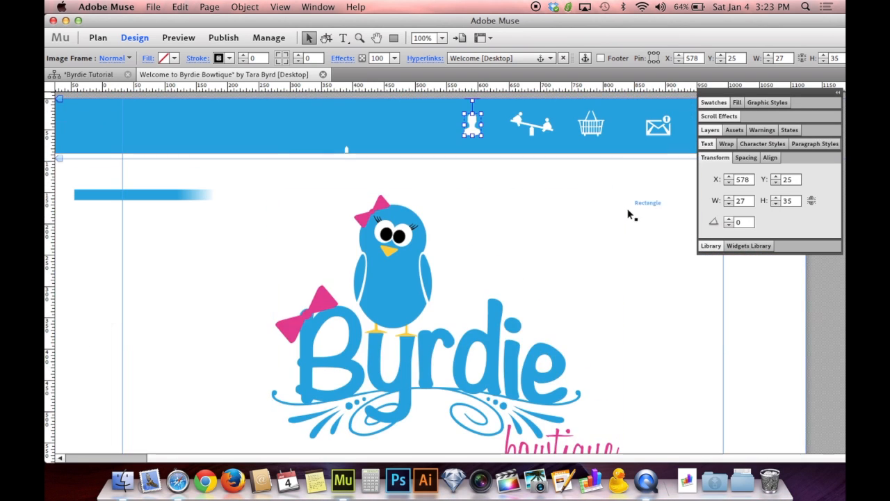
left_click(820, 319)
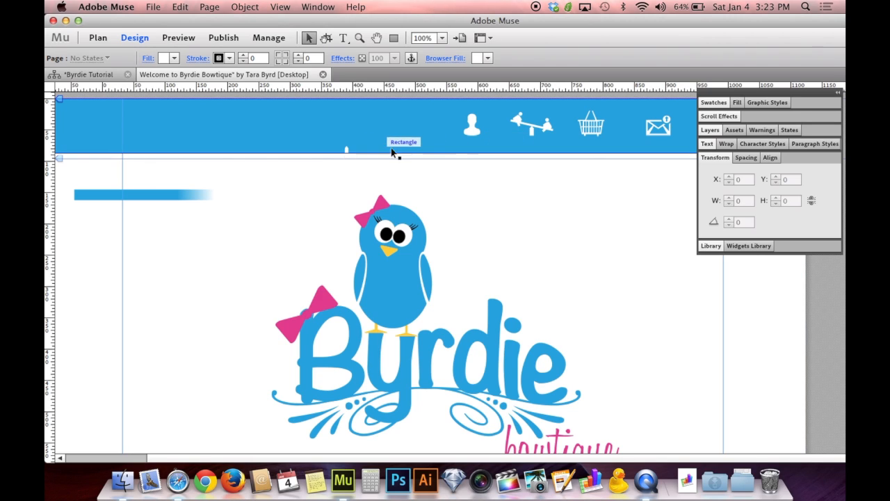
Locate the Welcome anchor above the teal section and check its Y position.
scroll(452, 195, "down", 5)
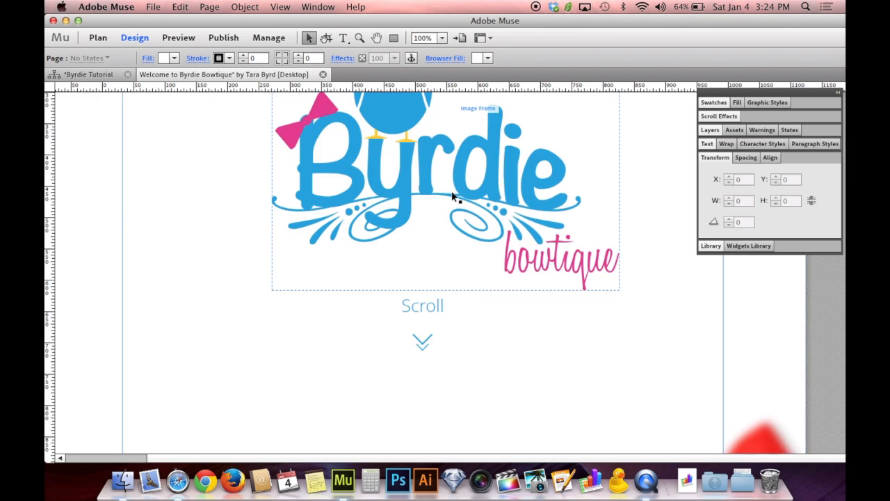
scroll(451, 193, "down", 2)
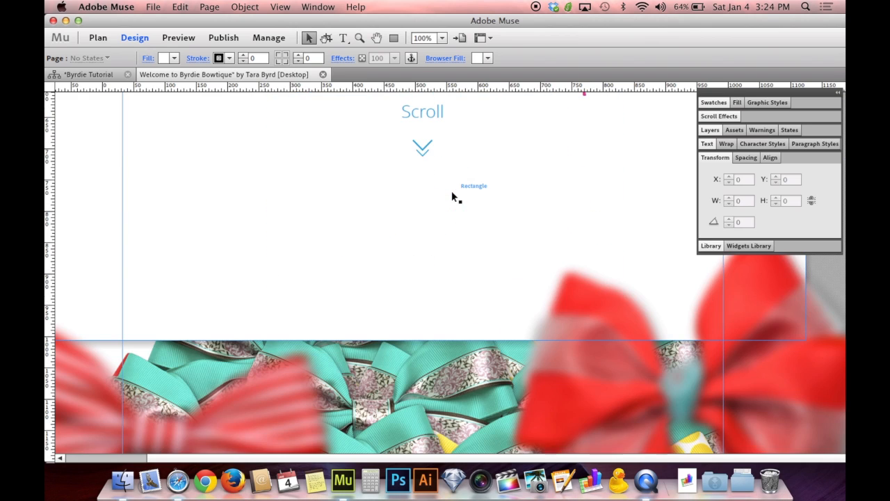
scroll(451, 193, "down", 5)
scroll(452, 194, "down", 10)
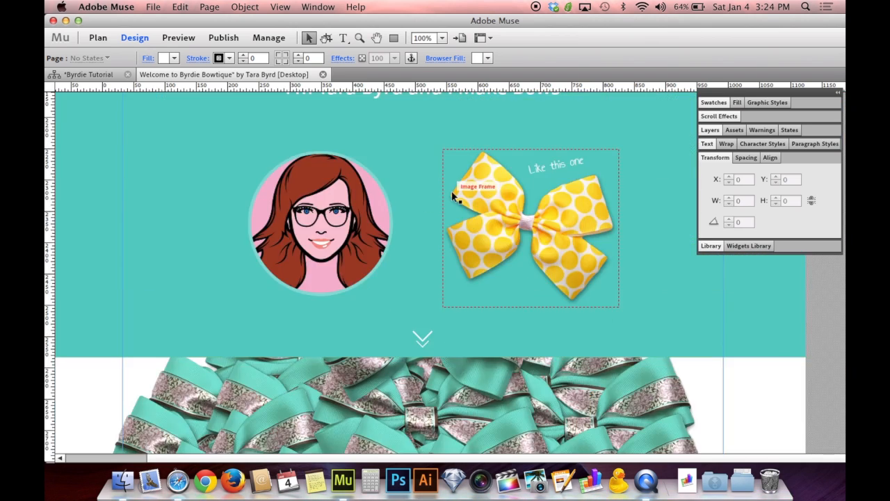
scroll(451, 194, "up", 2)
scroll(452, 196, "up", 2)
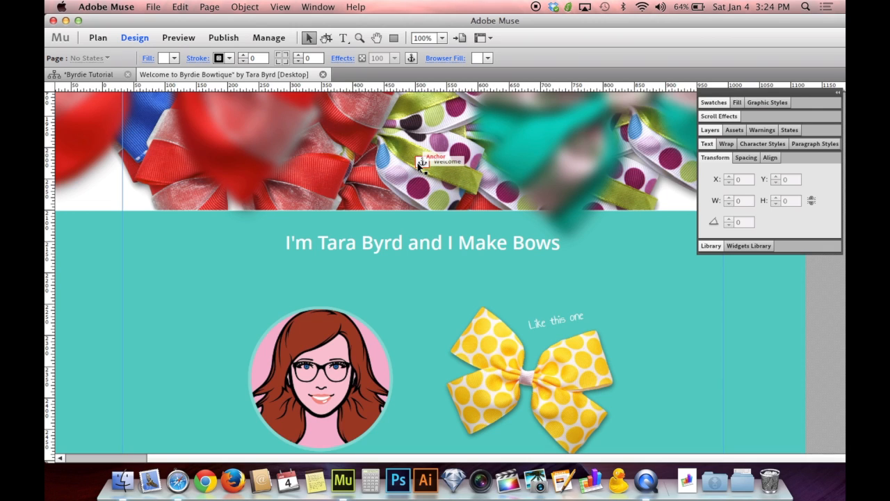
scroll(419, 163, "up", 6)
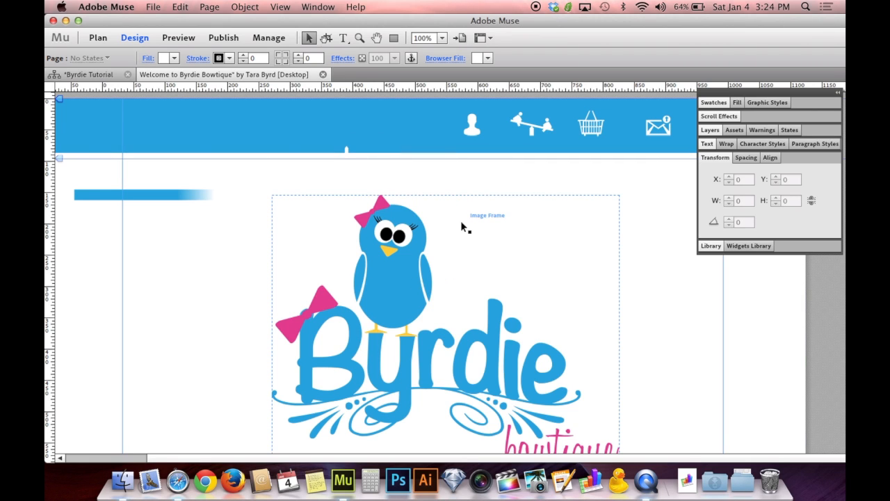
scroll(464, 219, "down", 15)
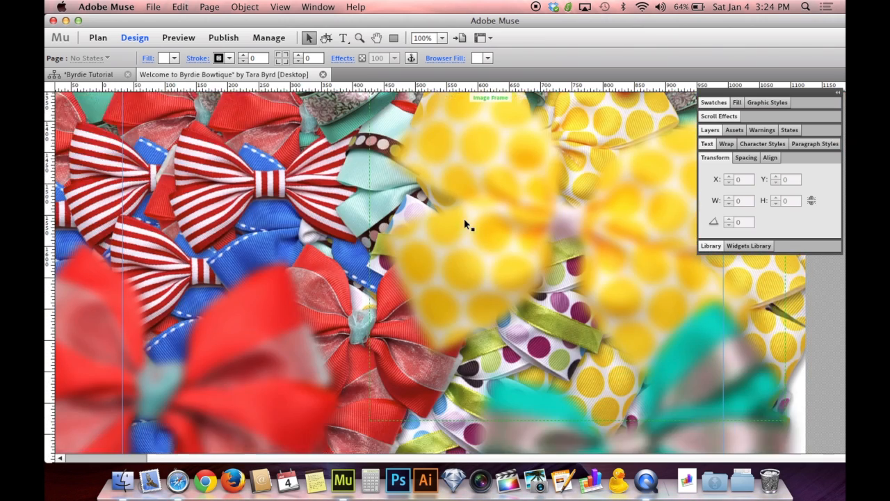
scroll(464, 218, "down", 10)
left_click(422, 122)
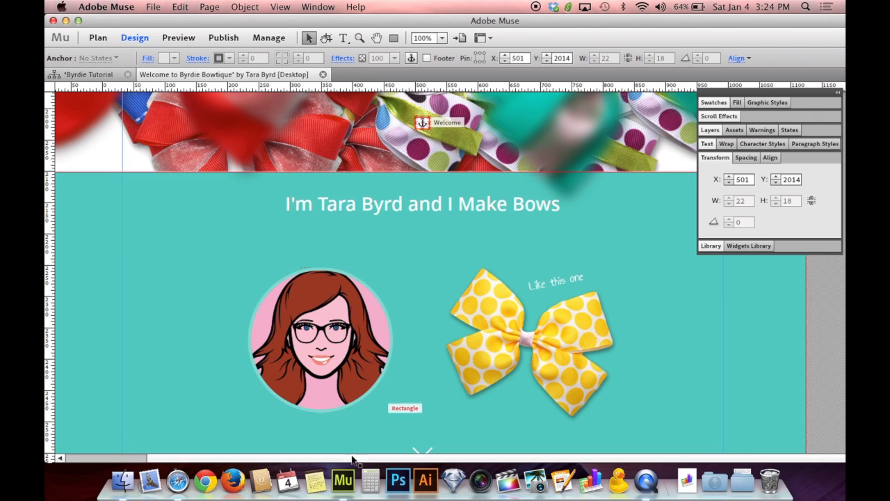
Multiply the Welcome anchor's Y position, 2014, by 0.1 in Calculator.
left_click(370, 480)
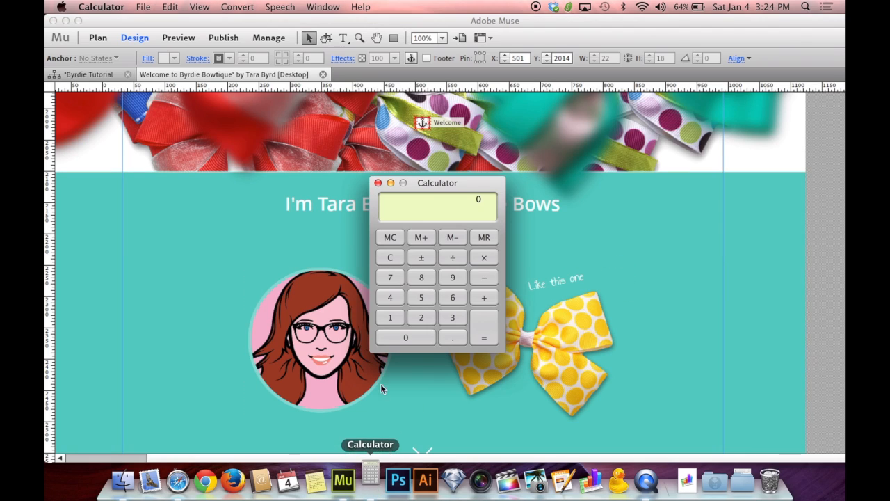
left_click(428, 317)
left_click(406, 338)
left_click(390, 318)
left_click(390, 297)
left_click(480, 258)
left_click(451, 340)
left_click(391, 317)
left_click(491, 325)
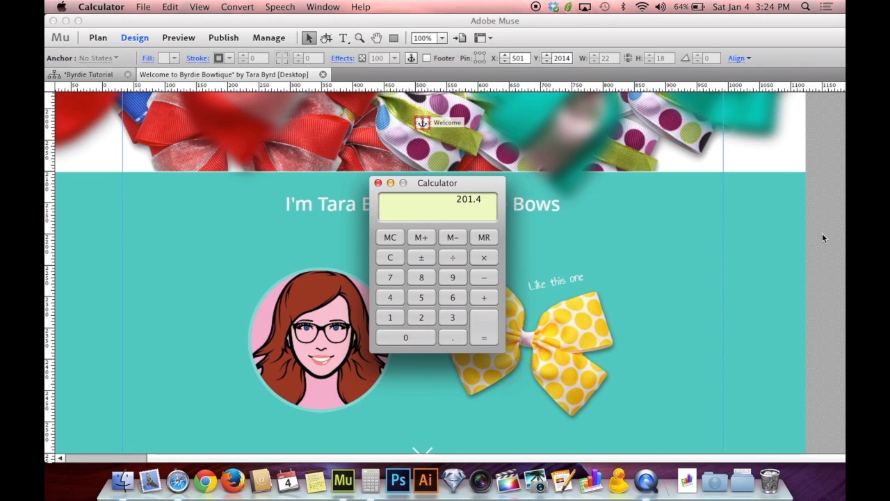
Return to Adobe Muse and review the scroll distance between the page header and the Welcome anchor.
left_click(833, 292)
scroll(514, 281, "up", 20)
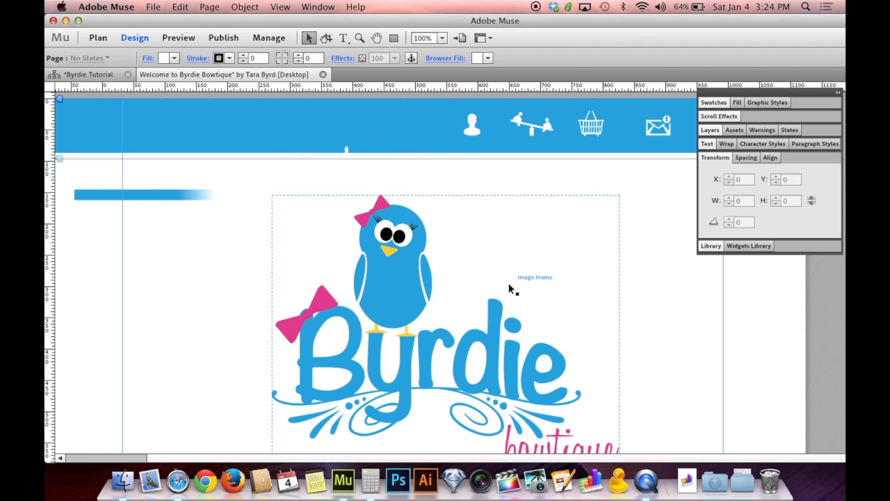
scroll(509, 285, "down", 5)
scroll(509, 282, "down", 5)
scroll(509, 282, "up", 2)
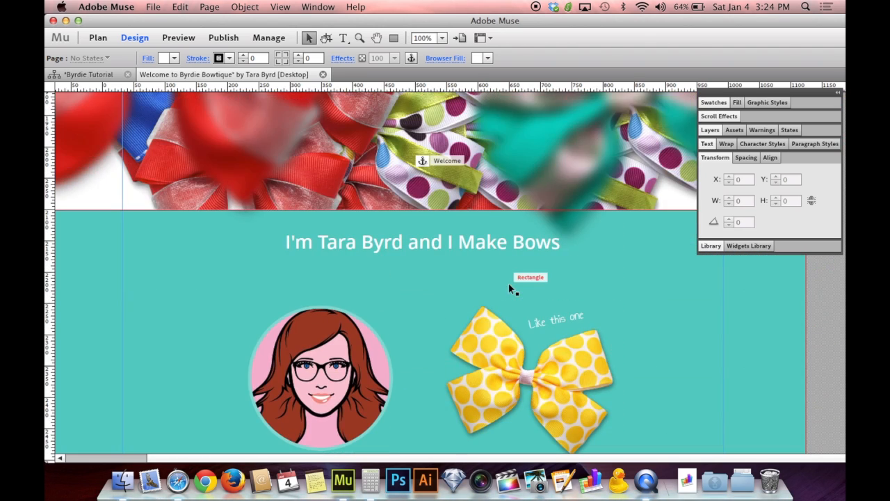
scroll(509, 285, "up", 8)
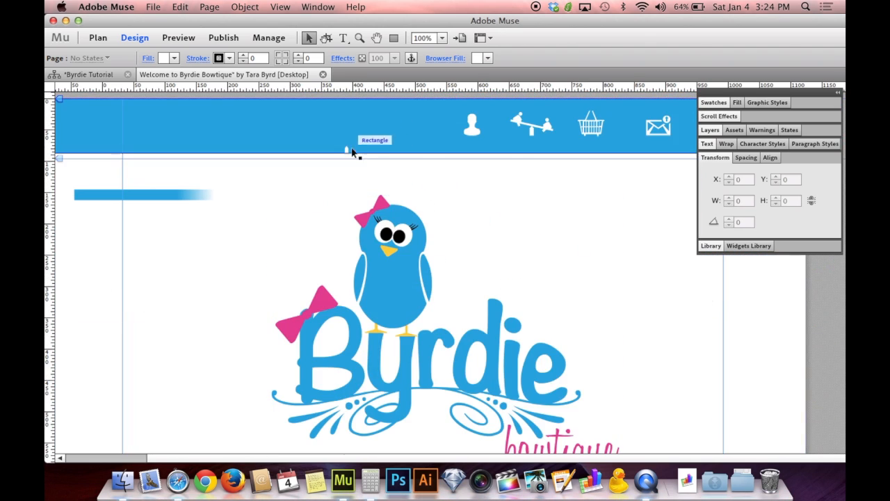
Center the small white marker beneath the person icon at X 588 and offset its X position by -201.
left_click_drag(347, 151, 472, 153)
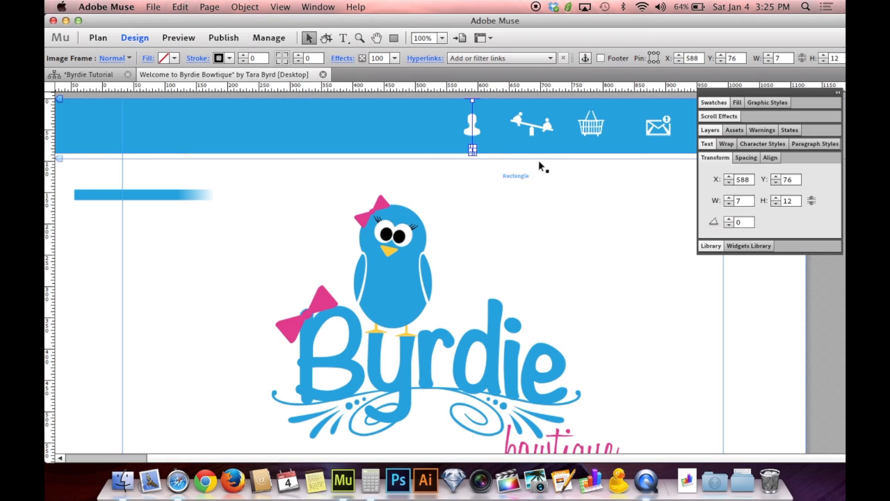
left_click(751, 179)
left_click(751, 180)
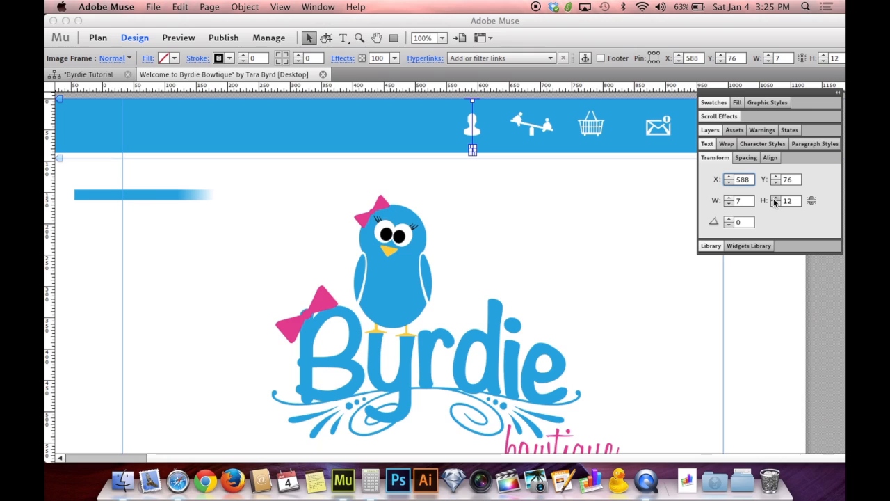
type("201")
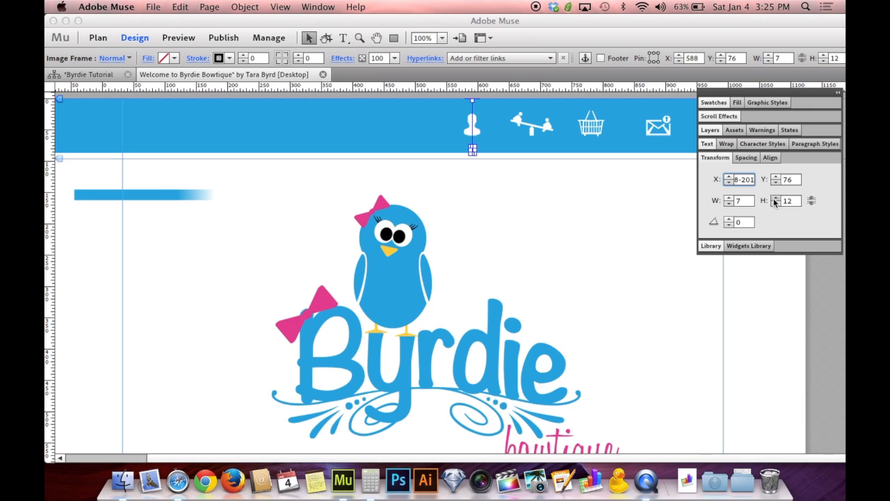
key("Return")
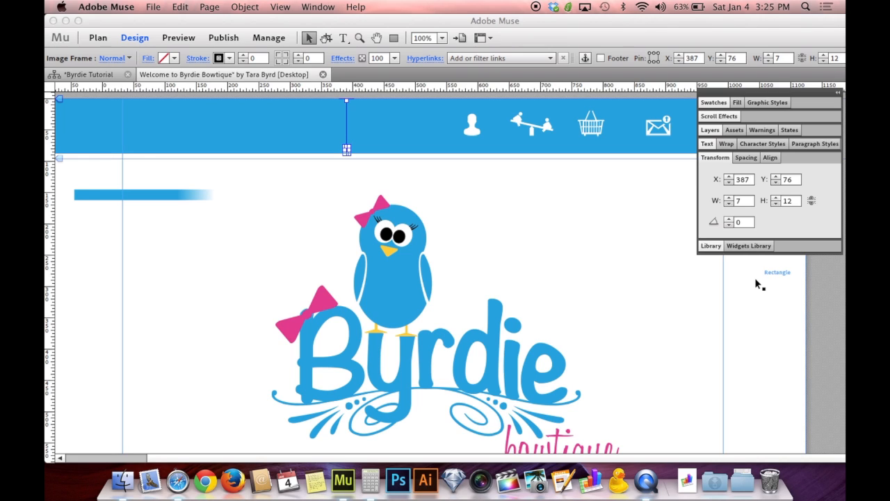
left_click(821, 297)
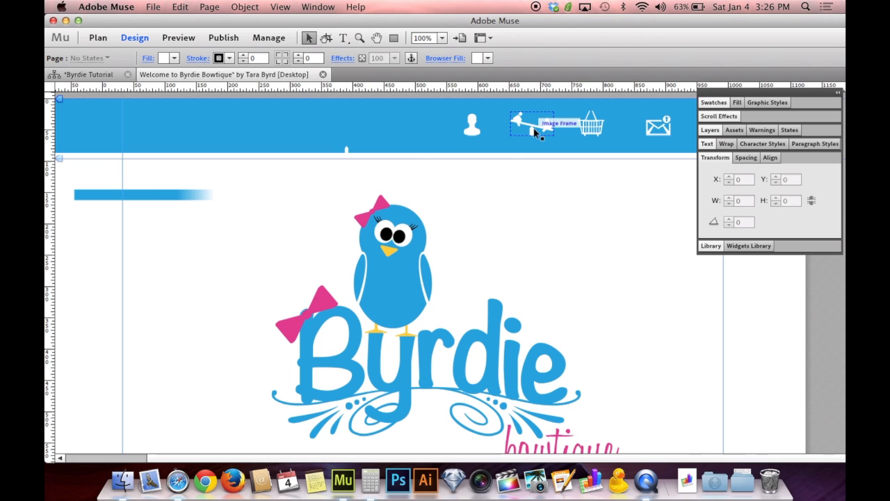
Check the Y positions of the Welcome anchor and The Gift of Feeling Pretty anchor.
scroll(521, 226, "down", 15)
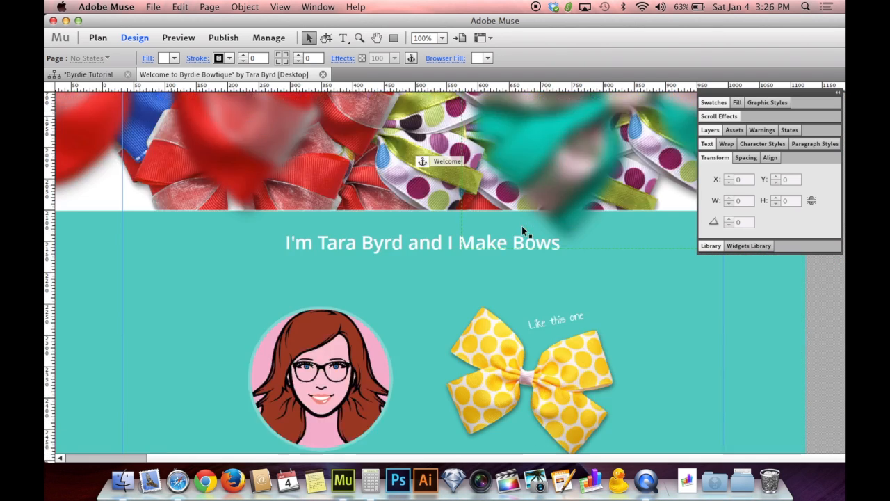
scroll(521, 226, "up", 5)
scroll(522, 226, "down", 2)
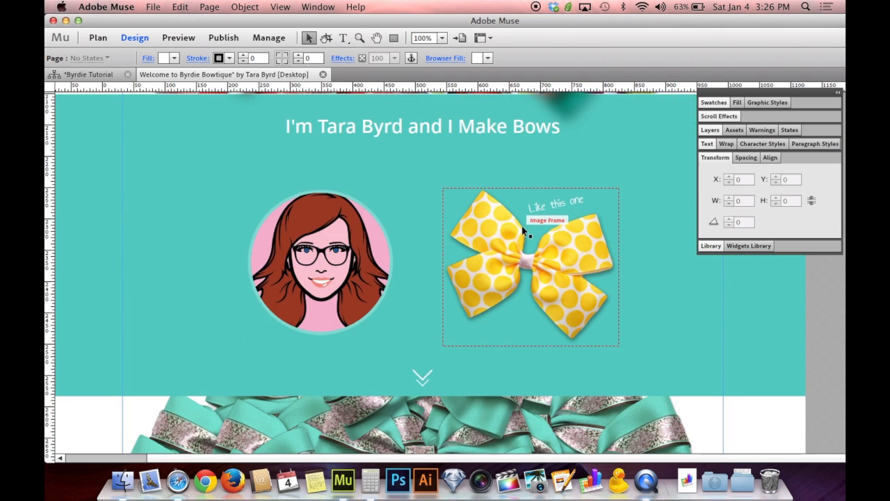
scroll(524, 232, "down", 10)
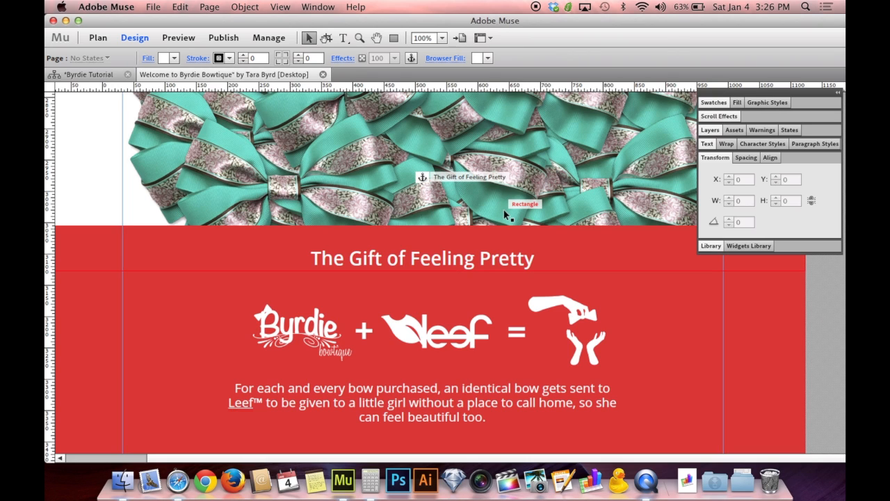
scroll(504, 209, "up", 8)
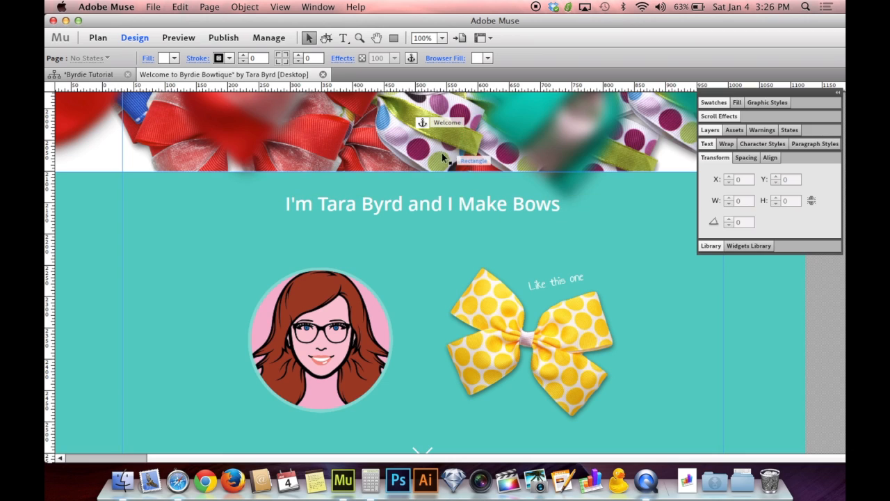
left_click(423, 123)
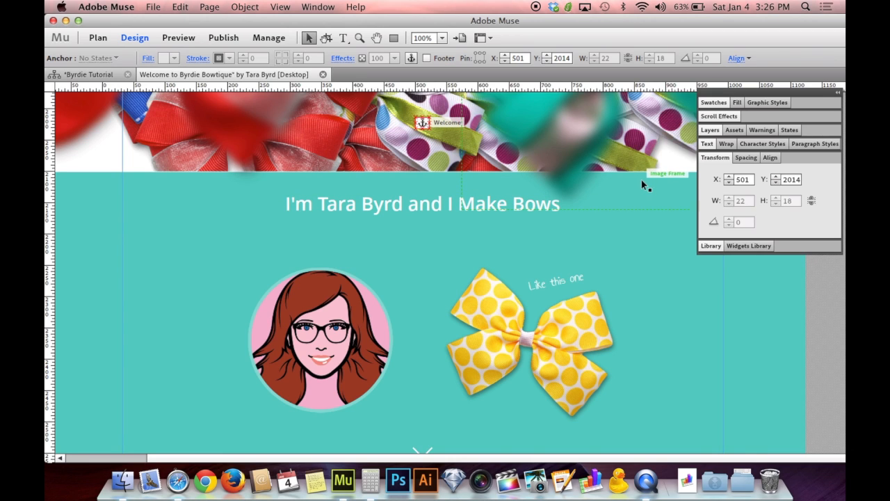
scroll(490, 236, "down", 10)
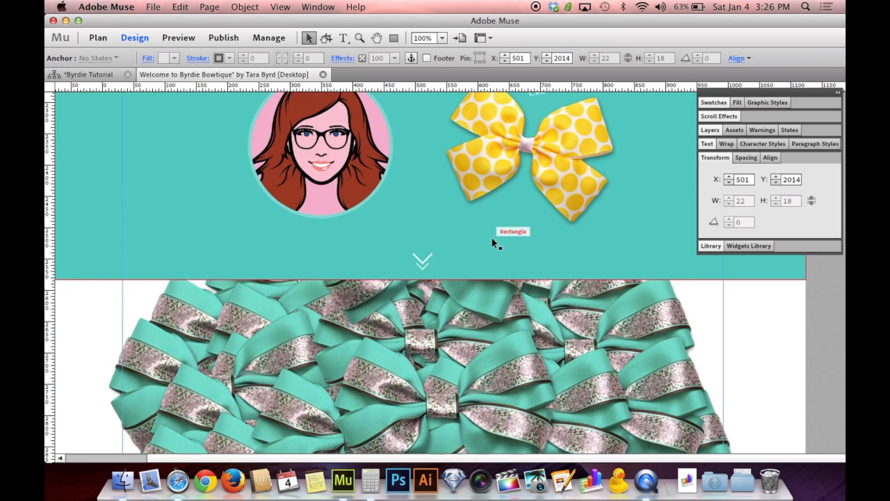
left_click_drag(437, 213, 422, 217)
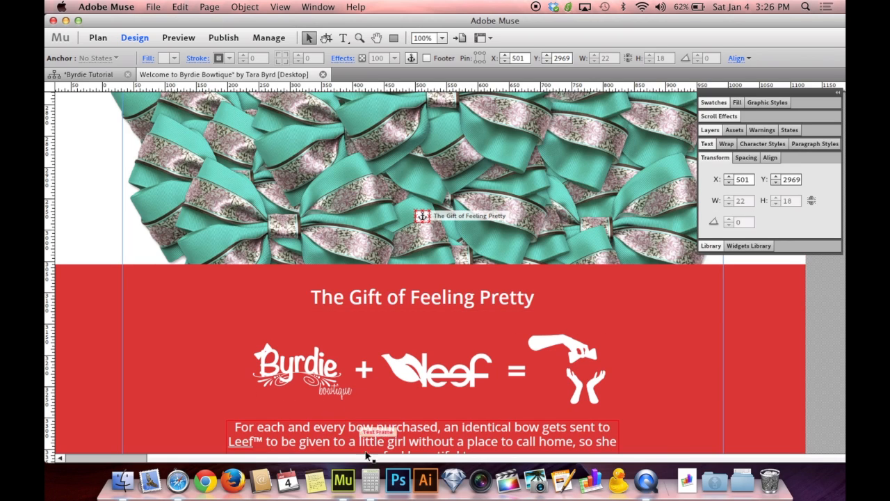
In Calculator, subtract The Gift of Feeling Pretty anchor's Y position, 2969, from the Welcome anchor's Y position, 2014.
left_click(366, 481)
left_click(391, 256)
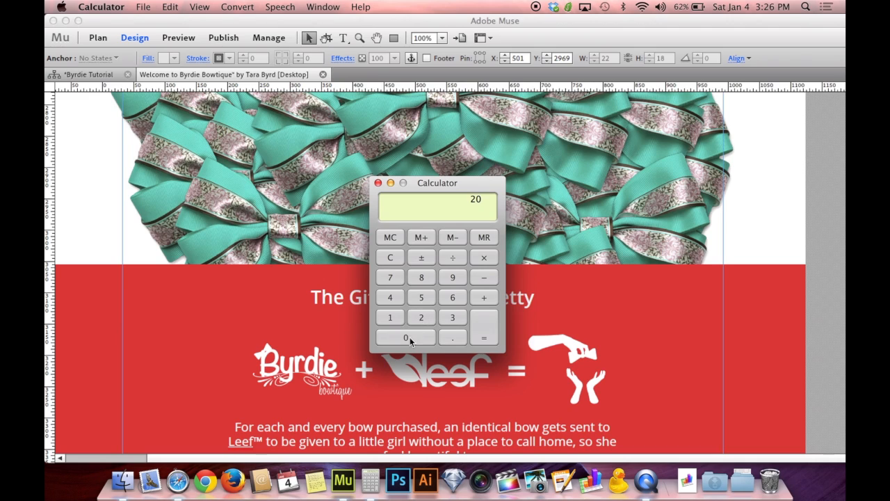
left_click(391, 297)
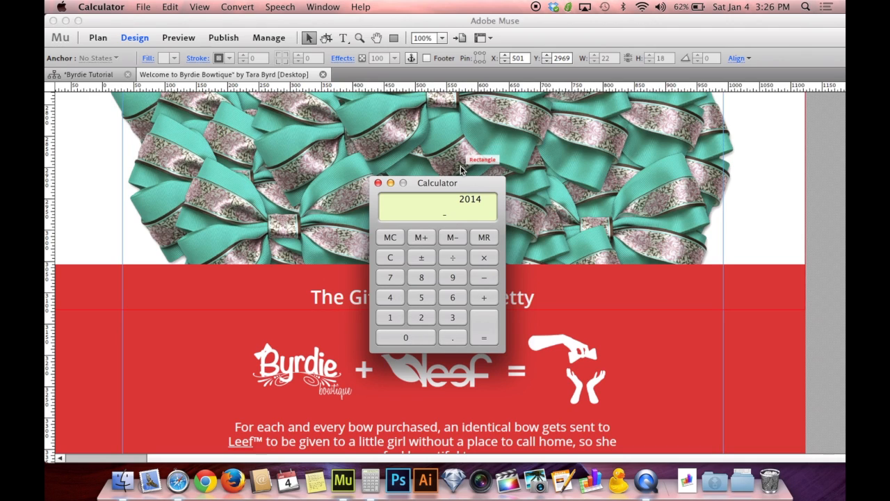
left_click(425, 216)
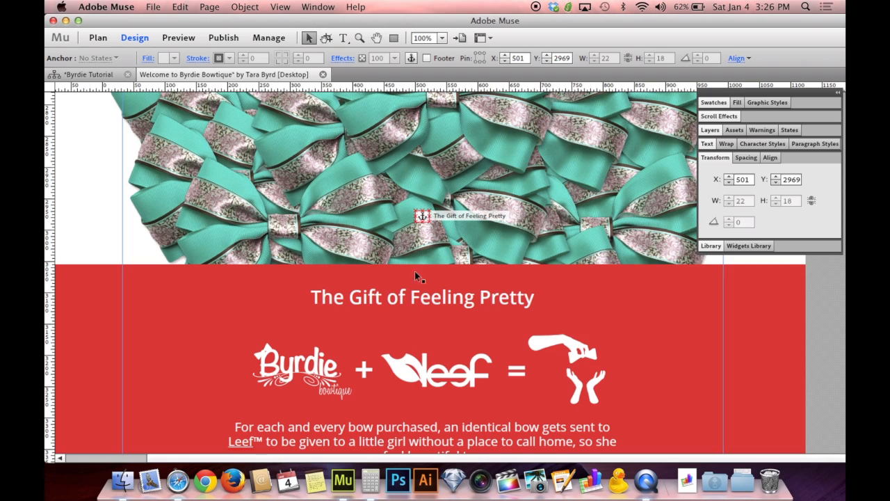
left_click(370, 480)
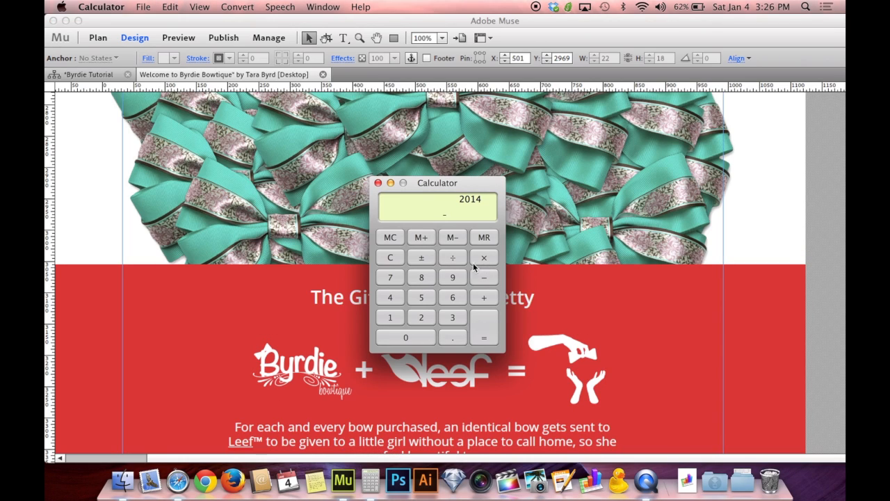
left_click(427, 319)
left_click(452, 278)
left_click(453, 297)
left_click(452, 278)
left_click(488, 339)
Multiply the difference between the two anchors' Y positions by 0.1.
left_click(485, 259)
left_click(460, 337)
left_click(389, 317)
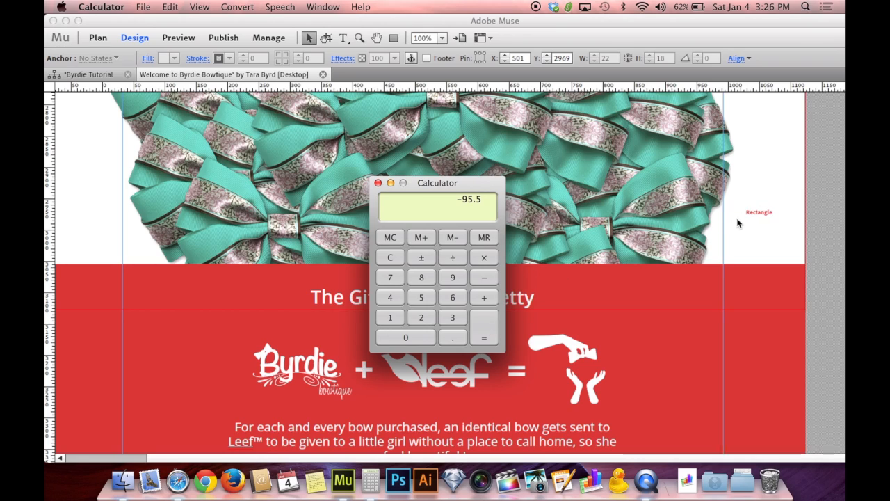
Return to Adobe Muse and center the seesaw icon over the person icon in the header at X 557.
left_click(830, 211)
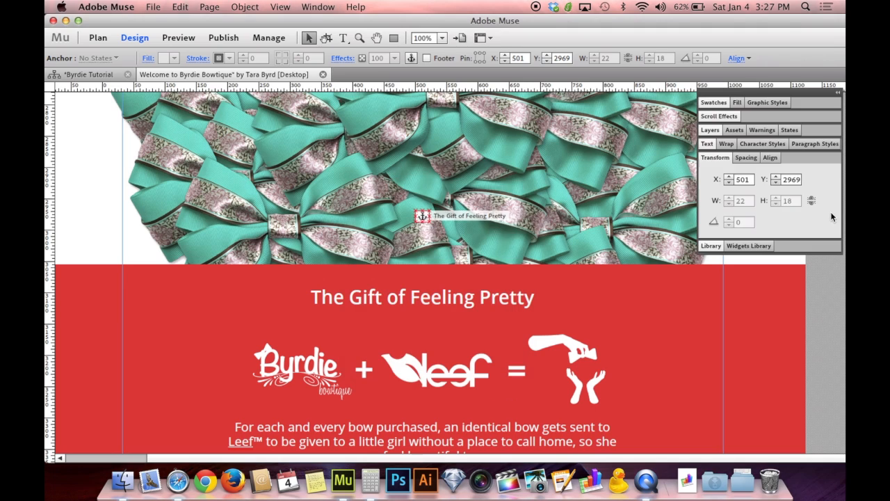
scroll(632, 226, "up", 15)
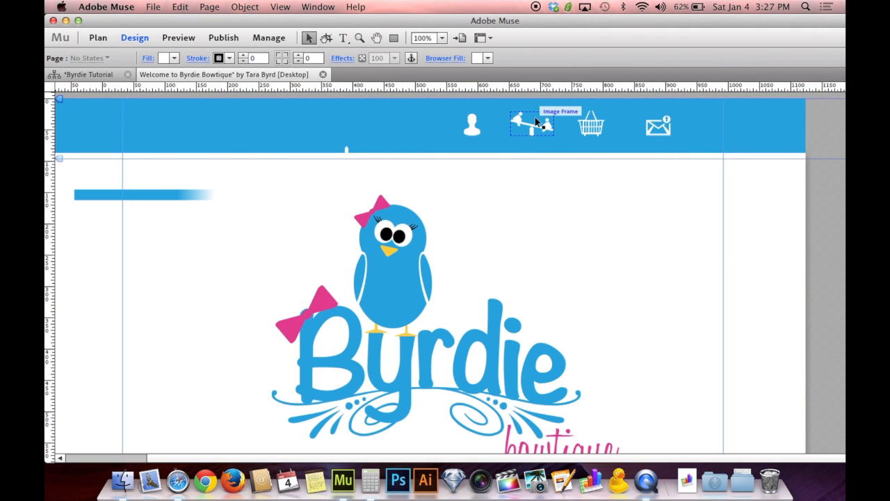
left_click(541, 130)
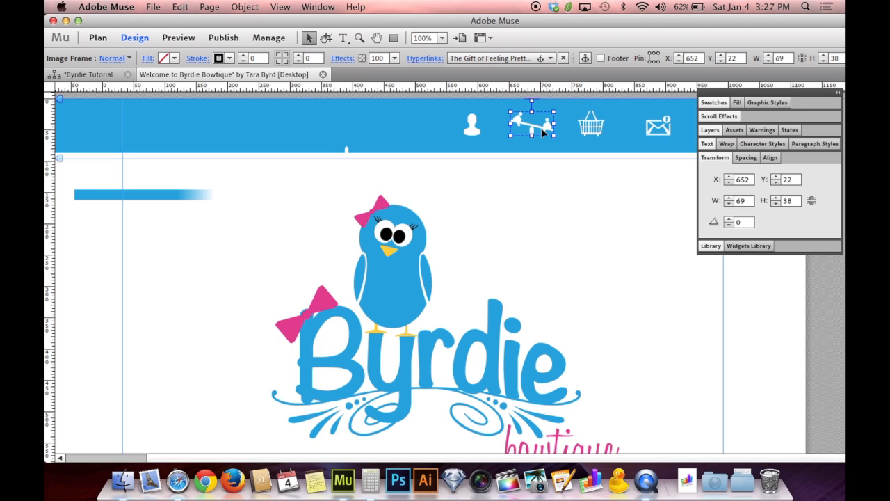
left_click_drag(541, 129, 480, 136)
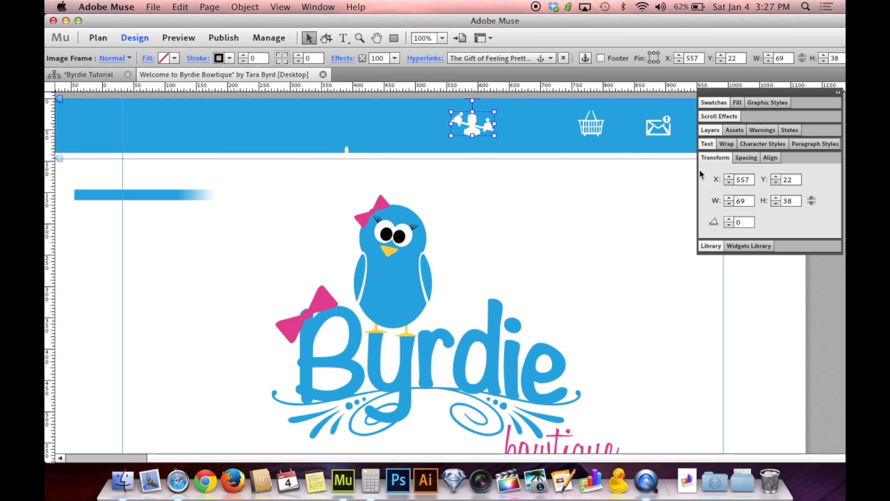
Recheck the calculated offset and add 96 to the seesaw icon's X position.
double_click(743, 179)
left_click(752, 179)
type("+")
left_click(370, 480)
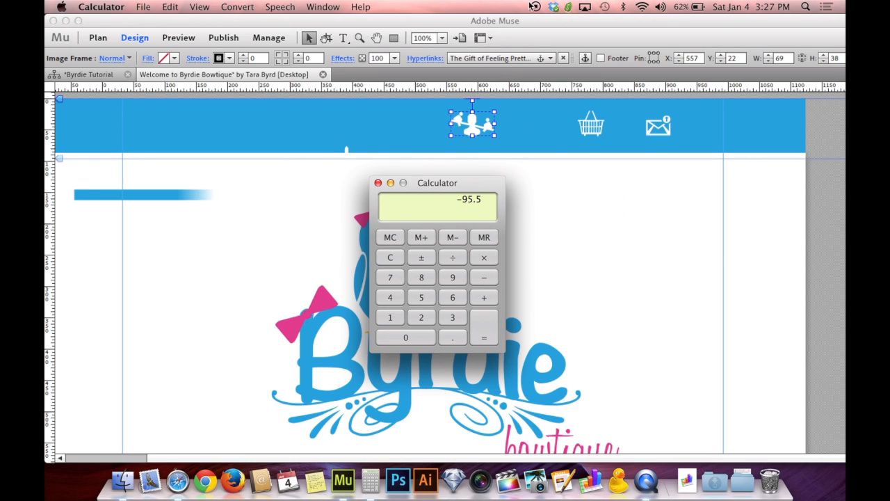
left_click(528, 22)
left_click(751, 179)
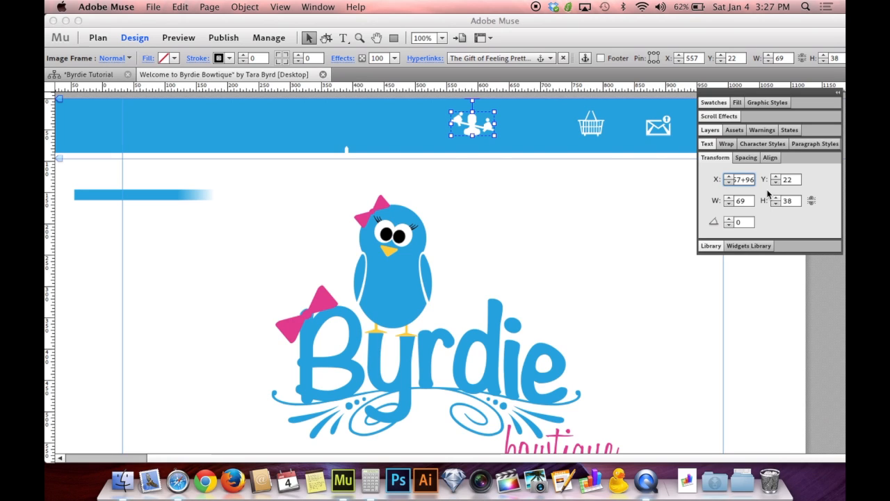
type("+96")
key("Return")
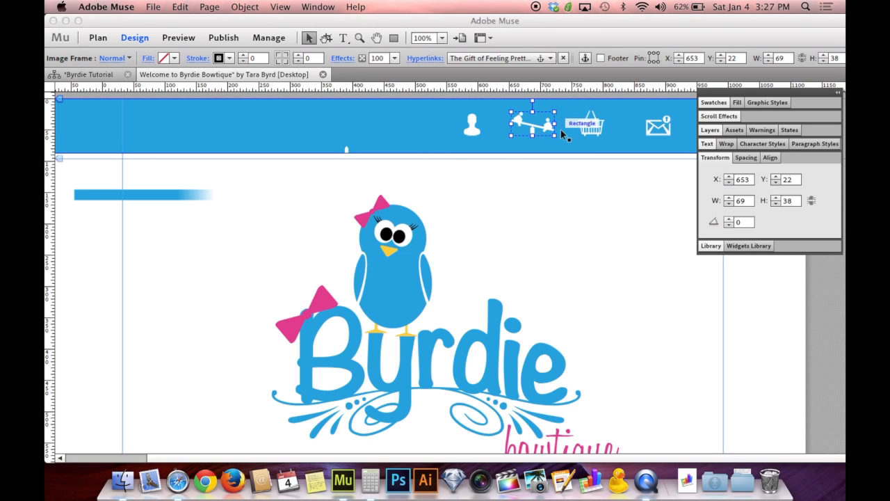
Inspect the header's basket, envelope, person and seesaw icons and the small white marker's position.
left_click(590, 125)
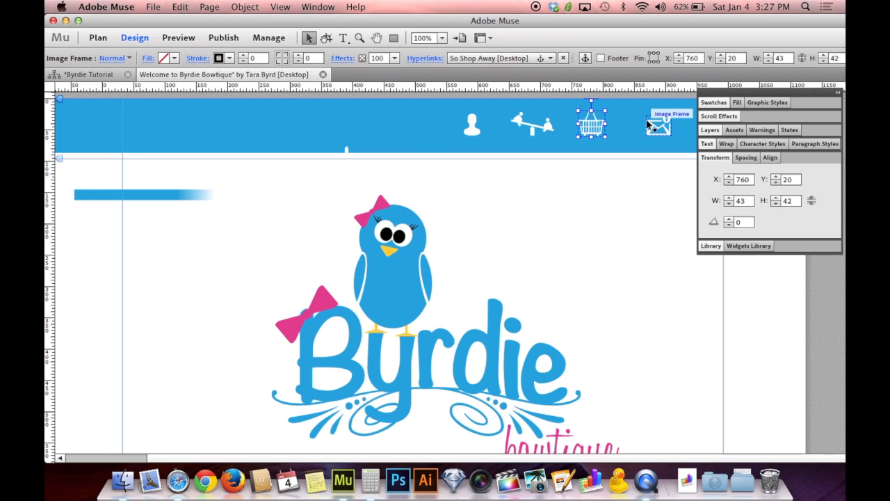
left_click(685, 132)
left_click(658, 127)
left_click(833, 322)
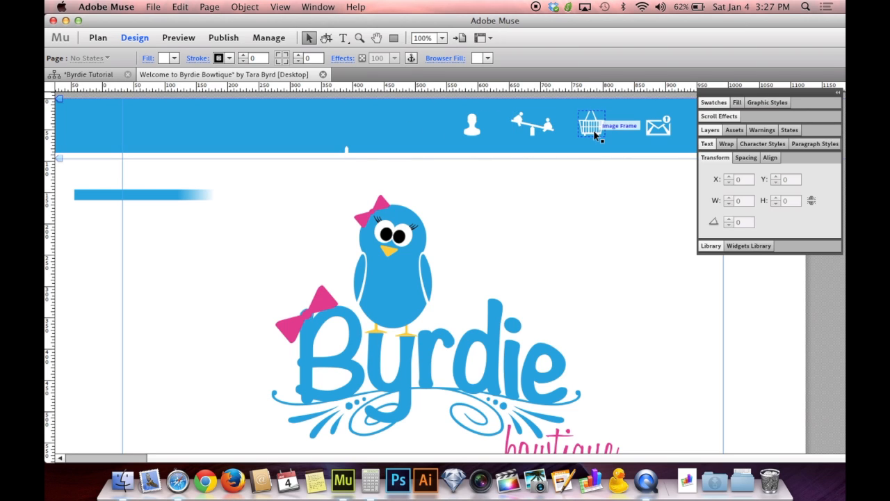
left_click(532, 125)
left_click(472, 125)
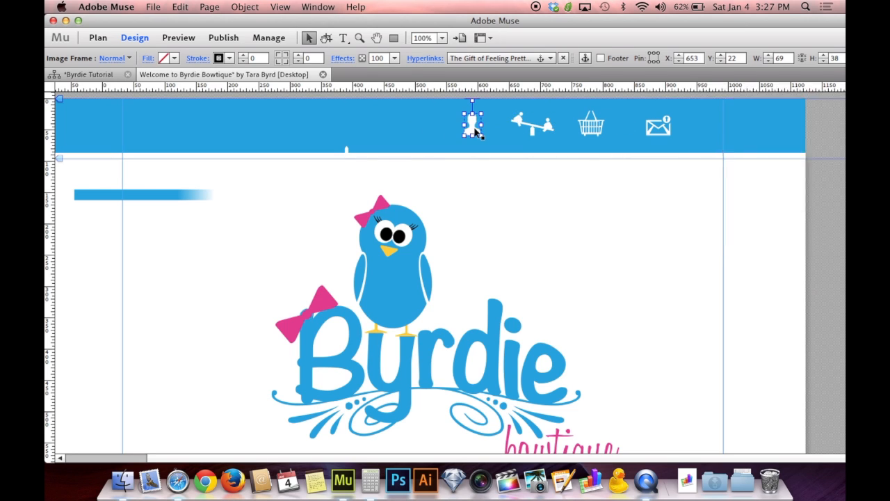
left_click(534, 125)
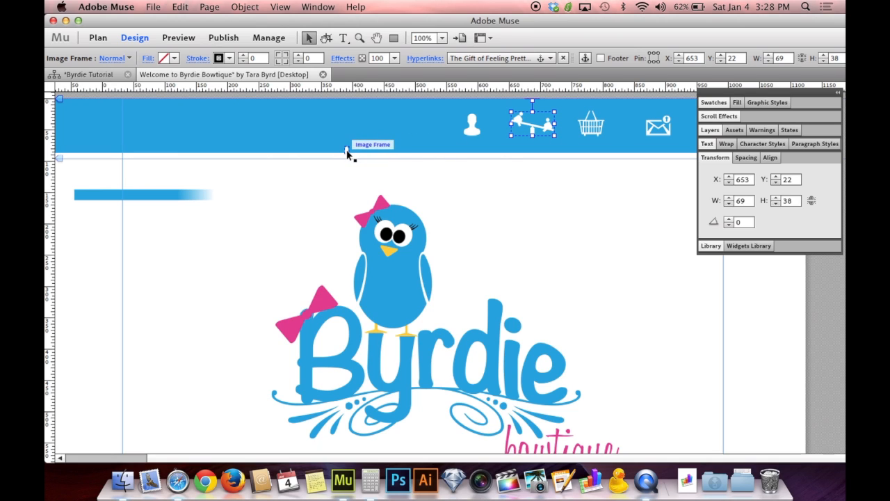
left_click(471, 130)
left_click(532, 121)
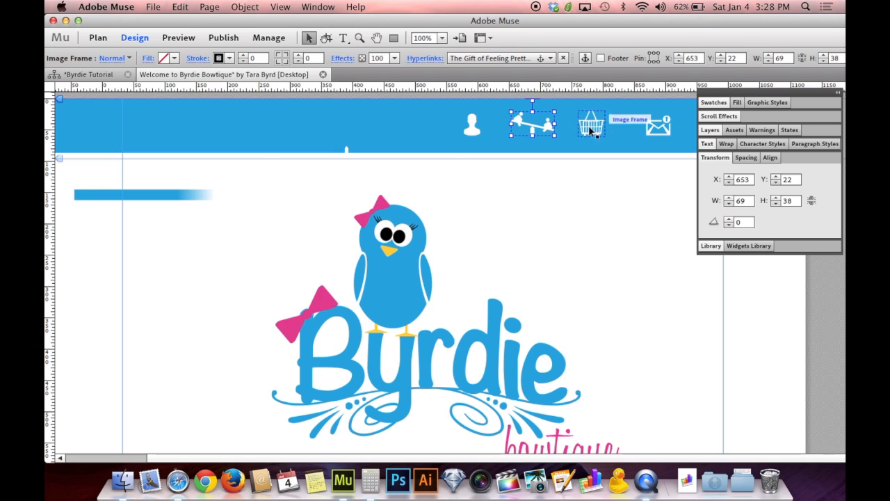
left_click(347, 151)
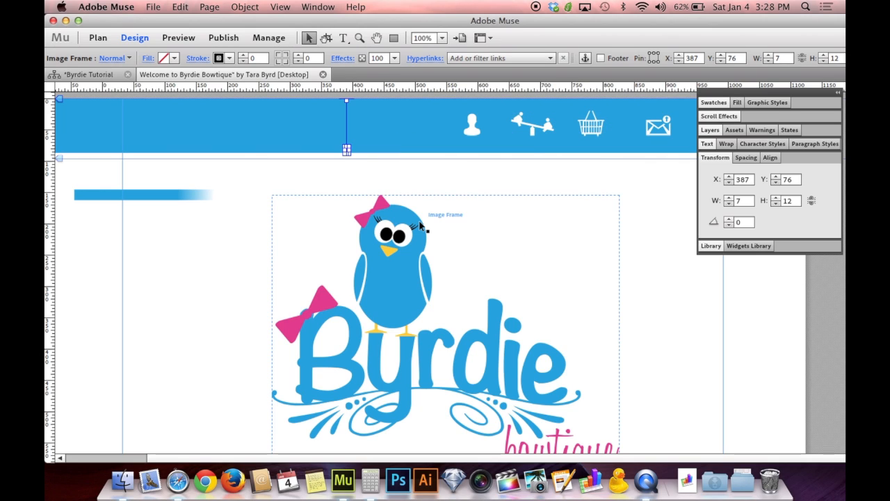
left_click(813, 292)
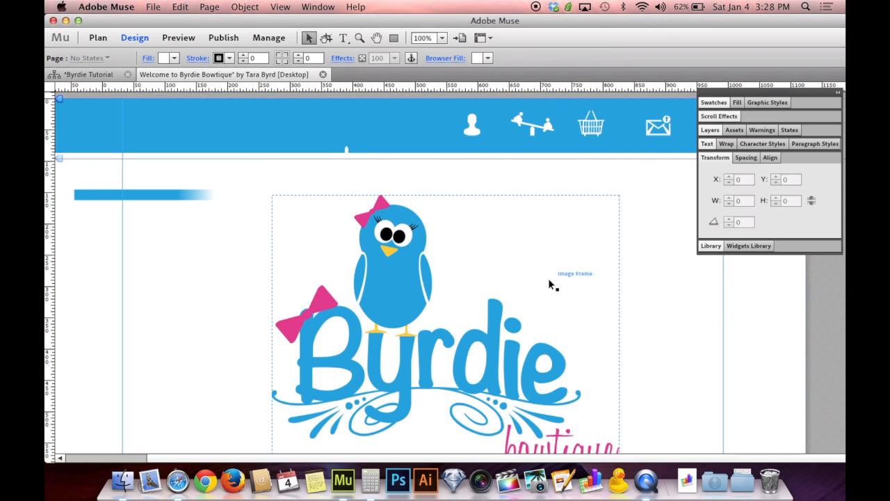
Review the scroll distance from the page header to the teal Welcome section.
scroll(619, 271, "down", 15)
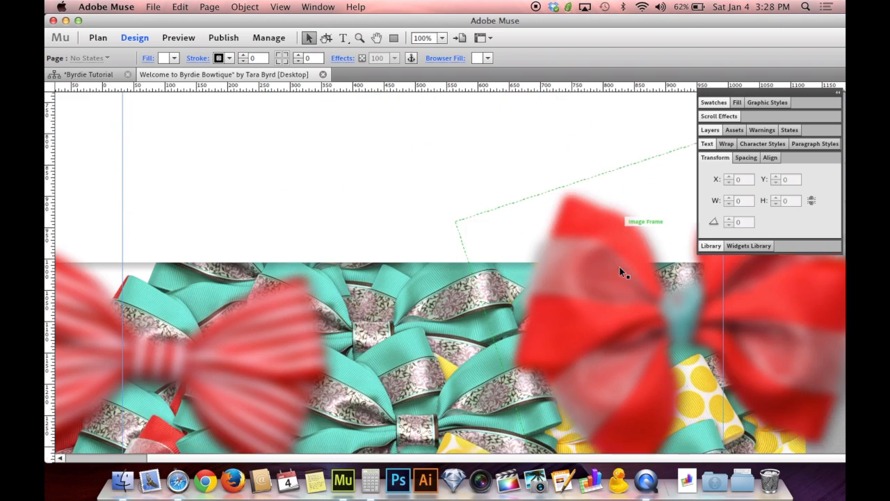
scroll(619, 266, "down", 10)
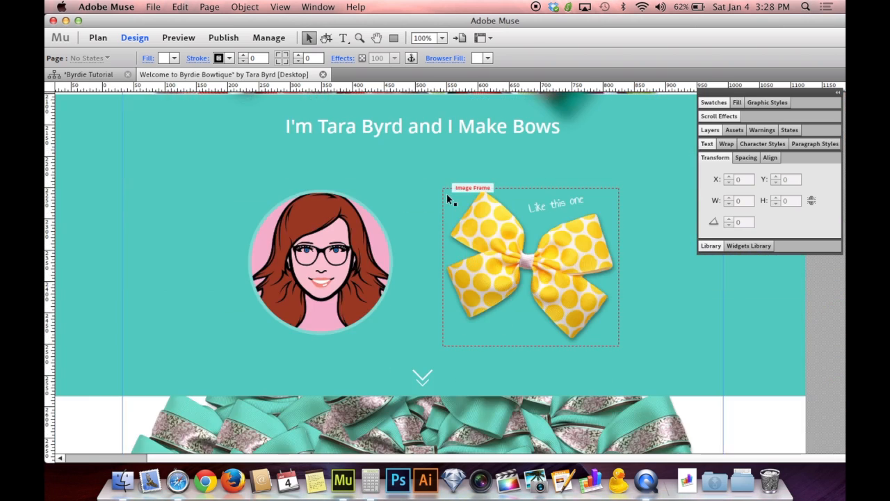
scroll(445, 203, "up", 5)
scroll(420, 278, "down", 3)
scroll(420, 278, "up", 20)
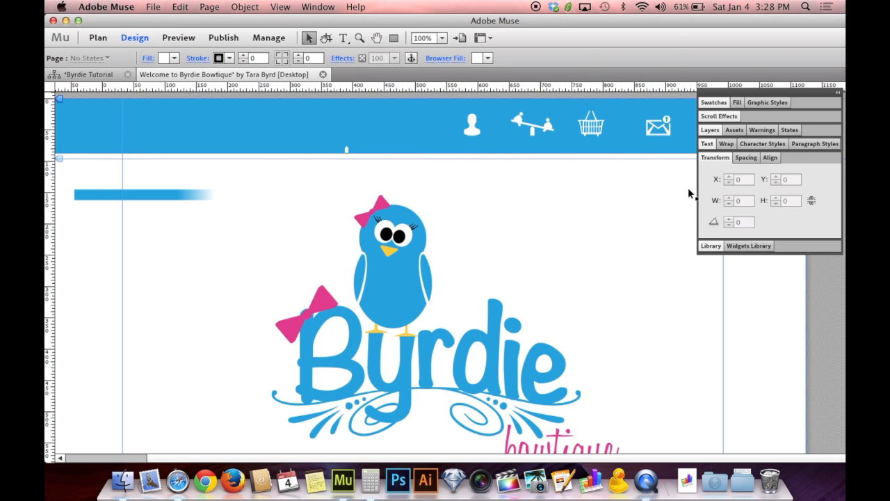
Preview the page in Safari, examine how the white marker travels beneath the header icons during scrolling, and return to Adobe Muse.
left_click(347, 148)
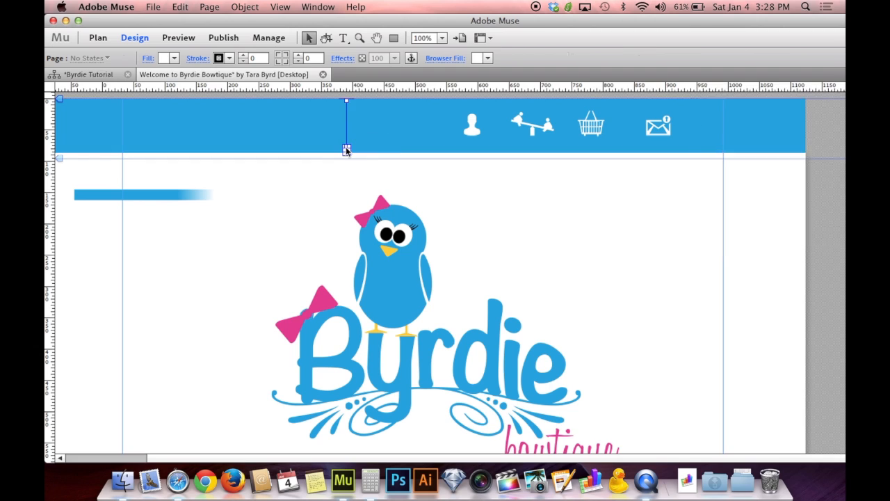
left_click(111, 254)
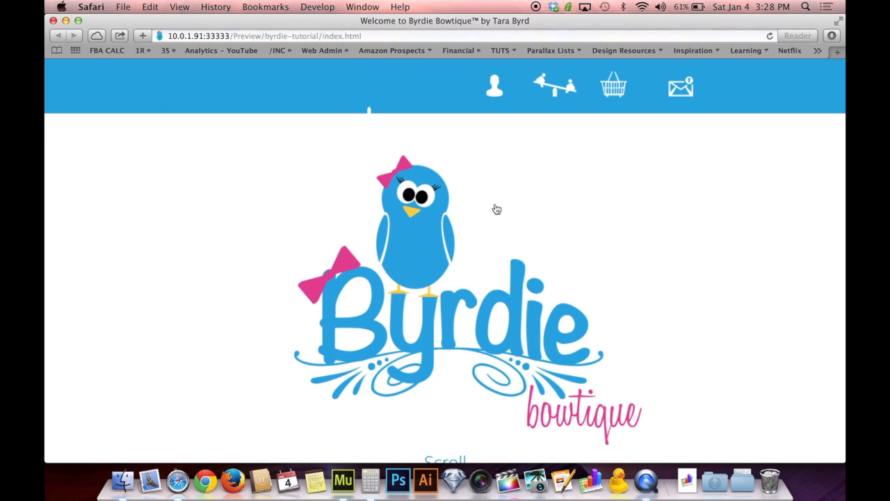
scroll(545, 149, "down", 5)
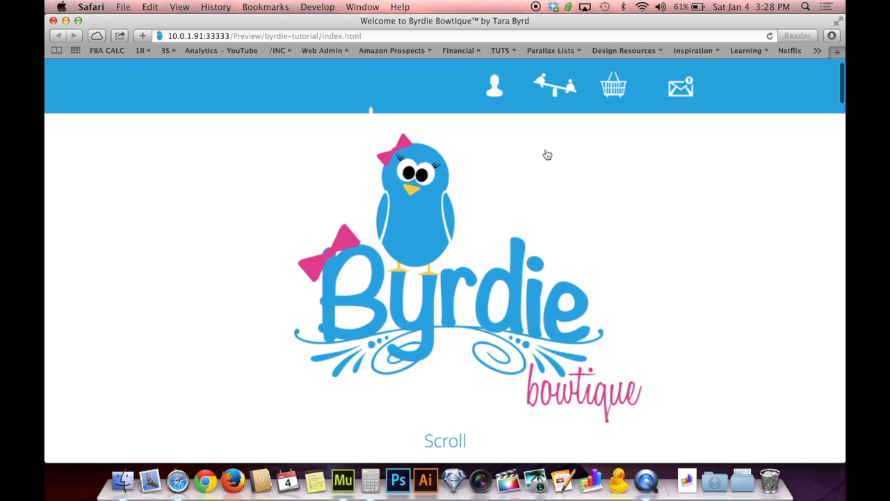
scroll(546, 153, "down", 10)
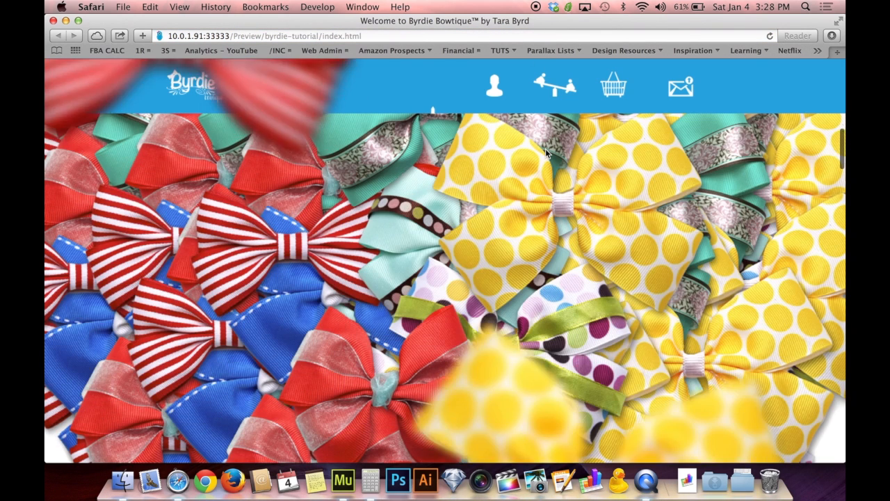
scroll(546, 150, "down", 5)
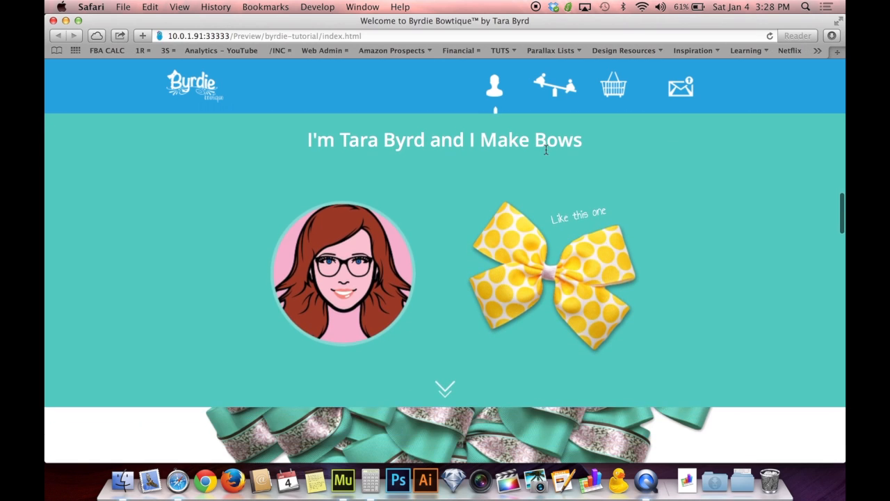
scroll(545, 149, "down", 10)
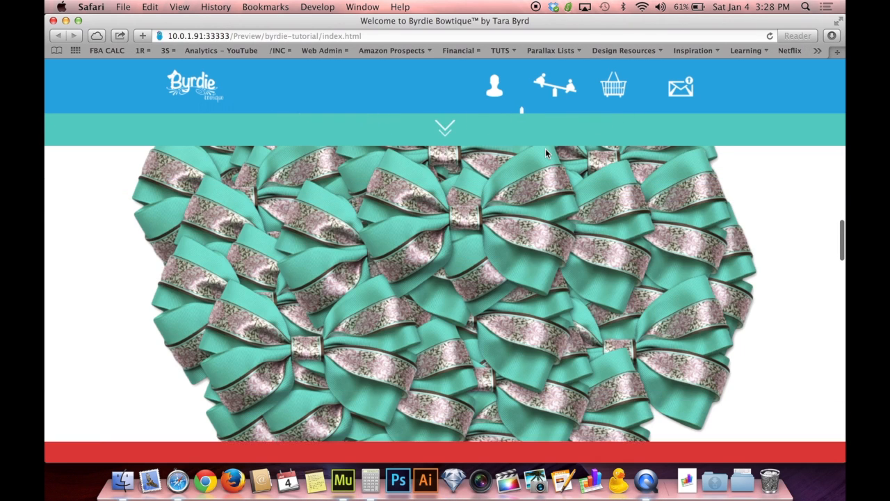
scroll(545, 152, "up", 20)
scroll(545, 148, "up", 5)
key("super+Tab")
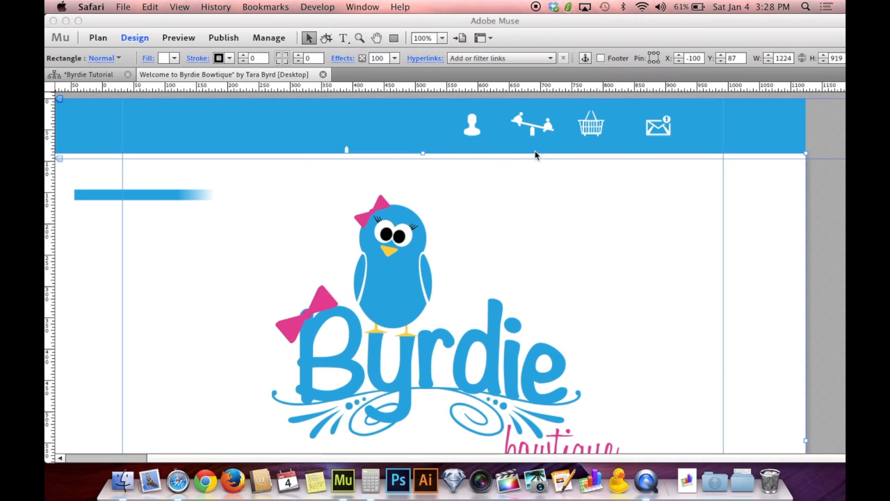
Shift the gradient rectangle below the header to X -13, Y 150 and examine the header bar and its four icons.
left_click(197, 194)
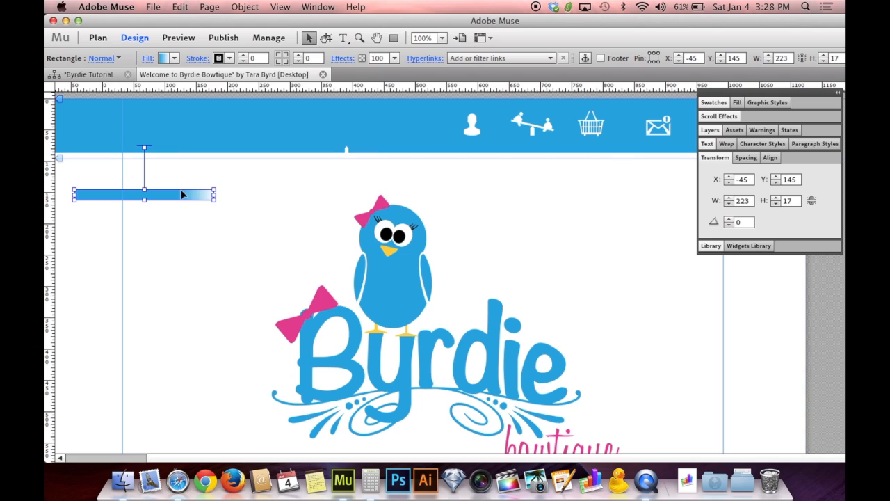
left_click_drag(187, 195, 199, 197)
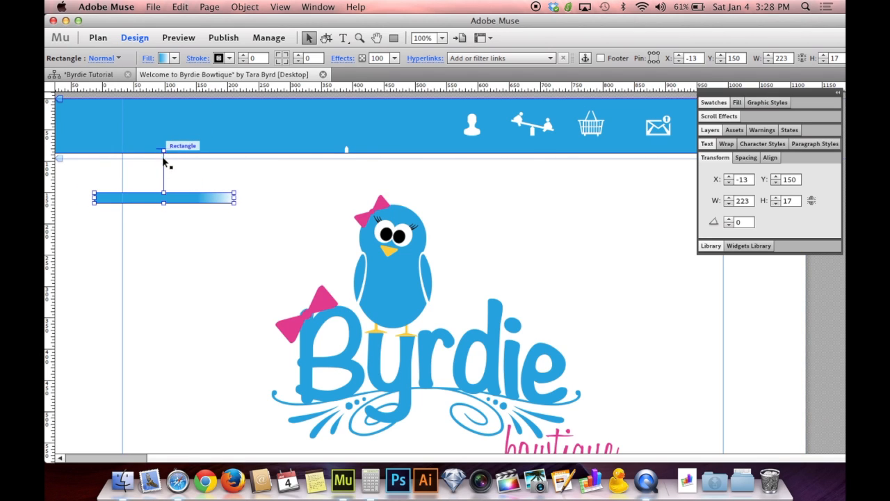
left_click(294, 144)
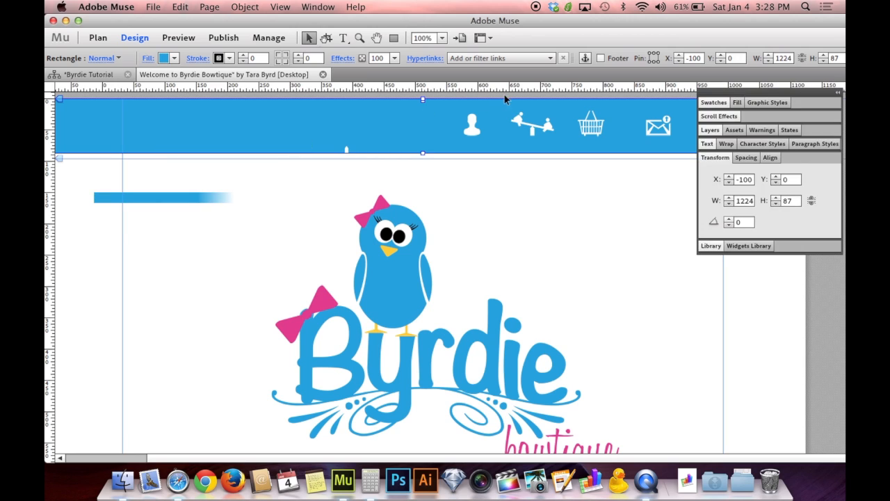
left_click(473, 129)
left_click(532, 125)
left_click(591, 125)
left_click(654, 127)
left_click(573, 137)
left_click(533, 124)
left_click(473, 127)
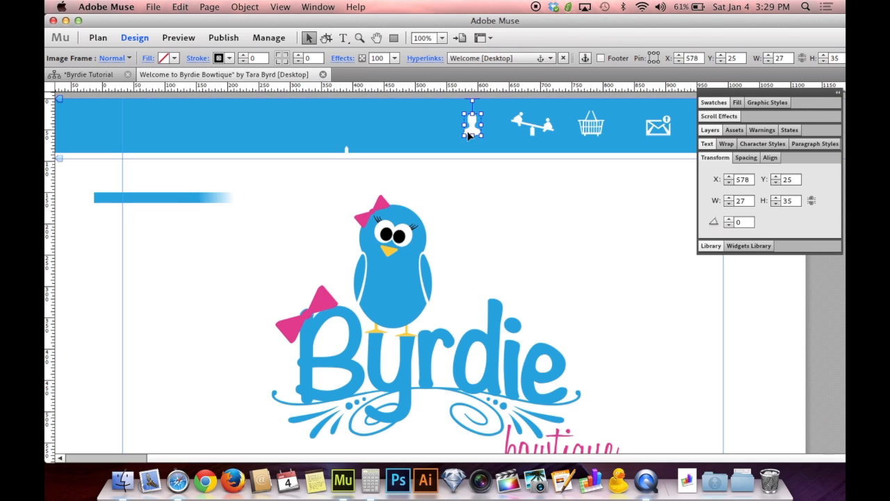
Compare the Scroll Effects motion settings of the gradient rectangle with those of the header icons.
left_click(206, 197)
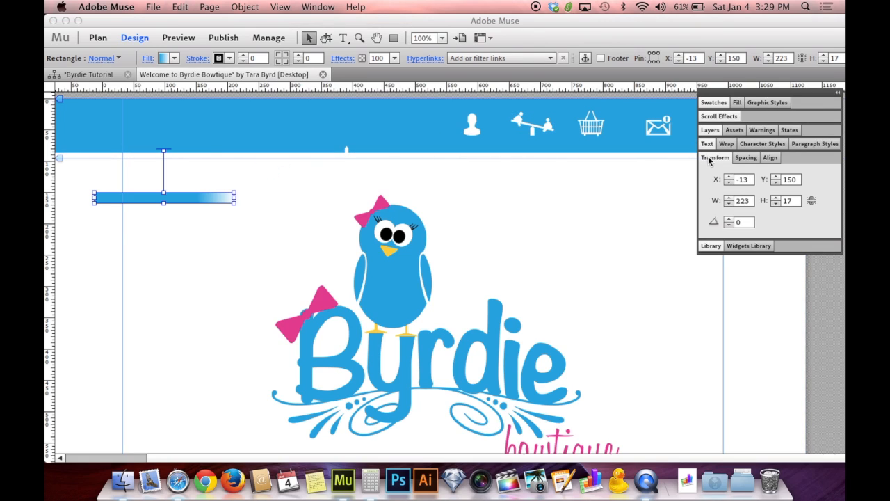
left_click(716, 117)
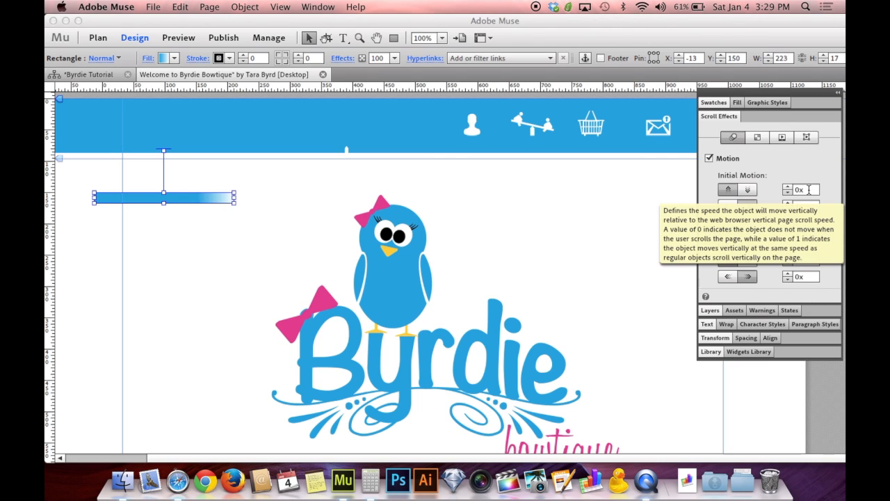
left_click(588, 119)
left_click(555, 122)
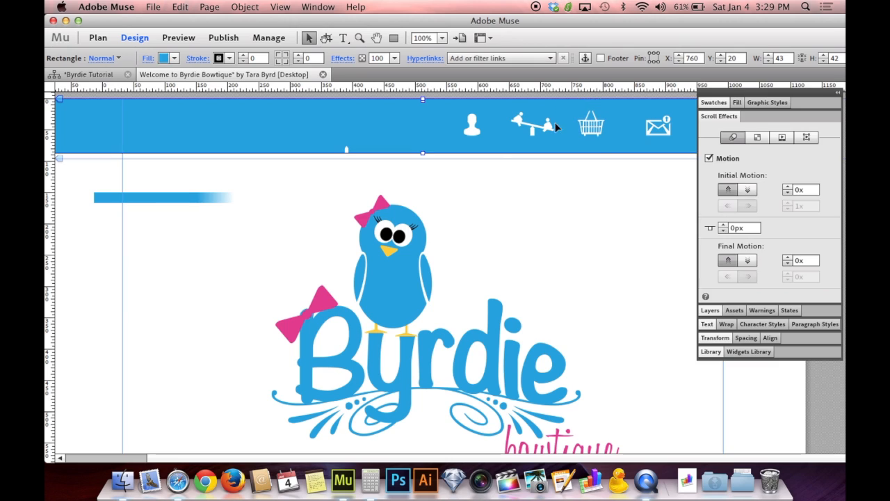
left_click(532, 124)
left_click(473, 126)
left_click(217, 200)
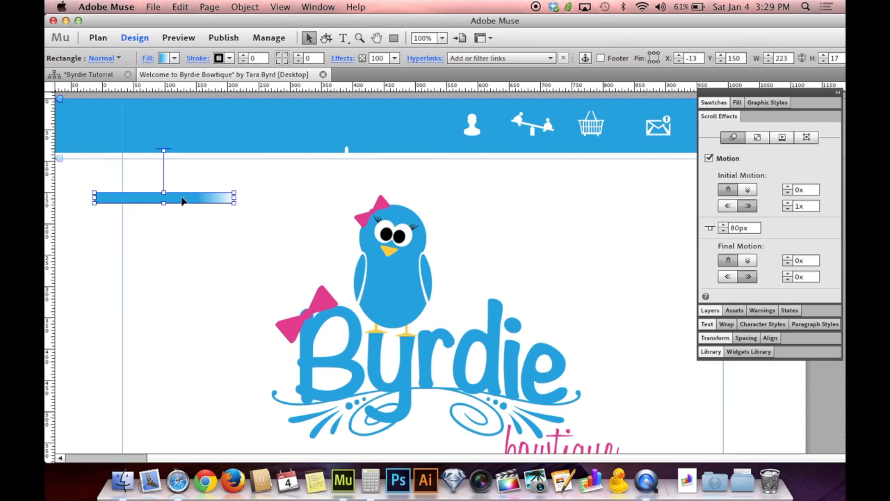
Move the gradient rectangle over the white marker along the header's lower edge at X 368, Y 70.
left_click_drag(181, 201, 422, 152)
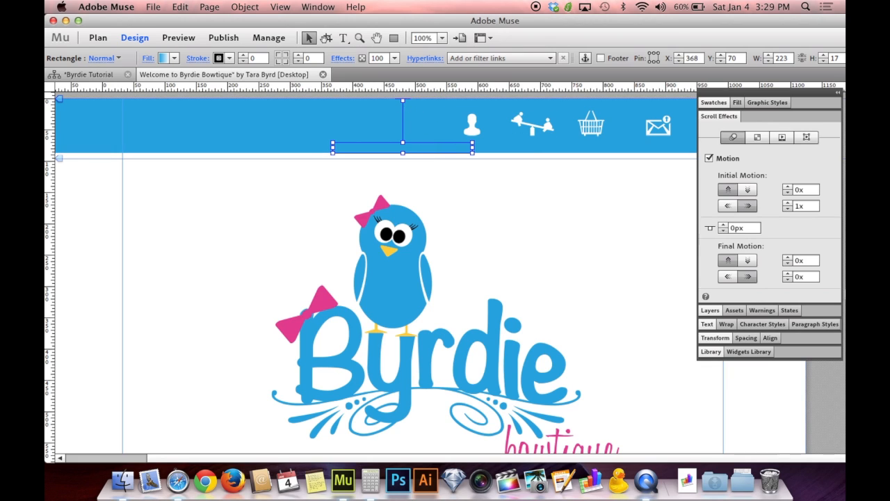
left_click(740, 229)
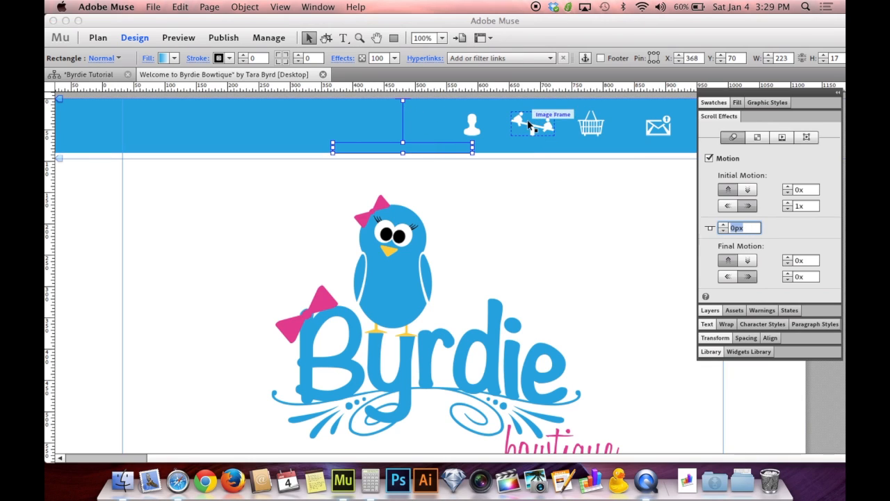
left_click(535, 131)
left_click(472, 126)
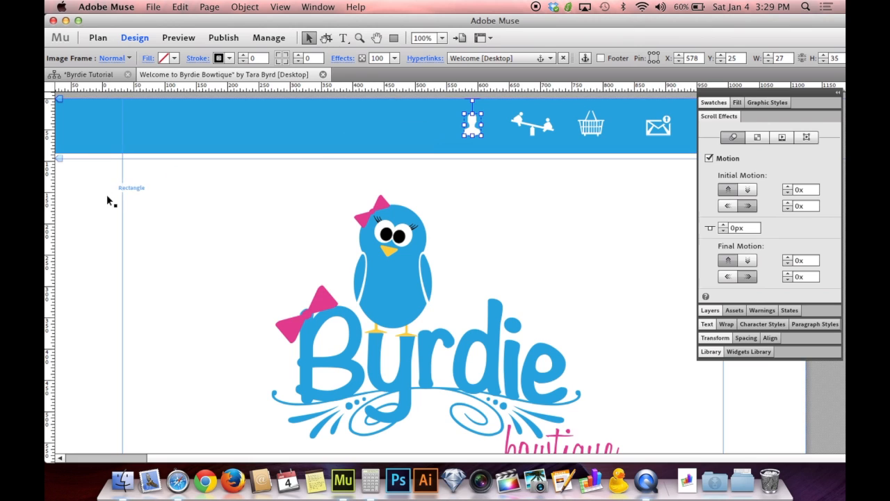
Preview the page in Safari and examine how the gradient rectangle masks the white marker during scrolling, then close the preview.
left_click(81, 202)
key("super+shift+e")
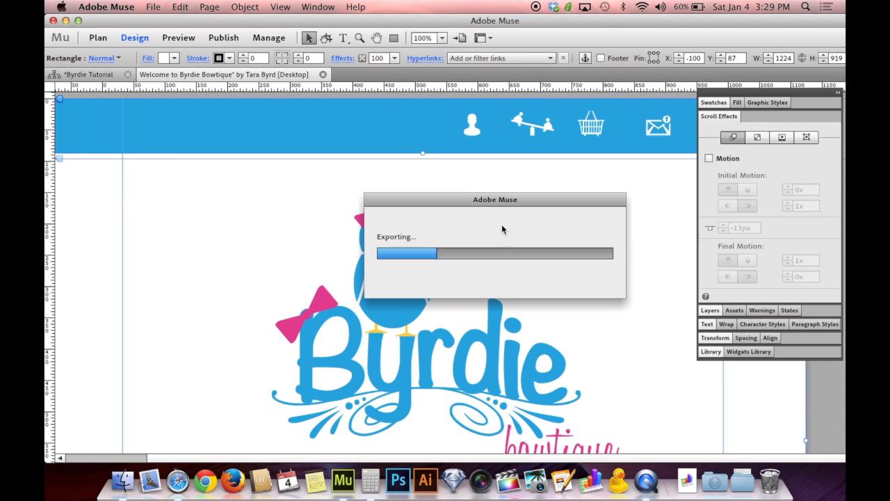
scroll(588, 273, "down", 5)
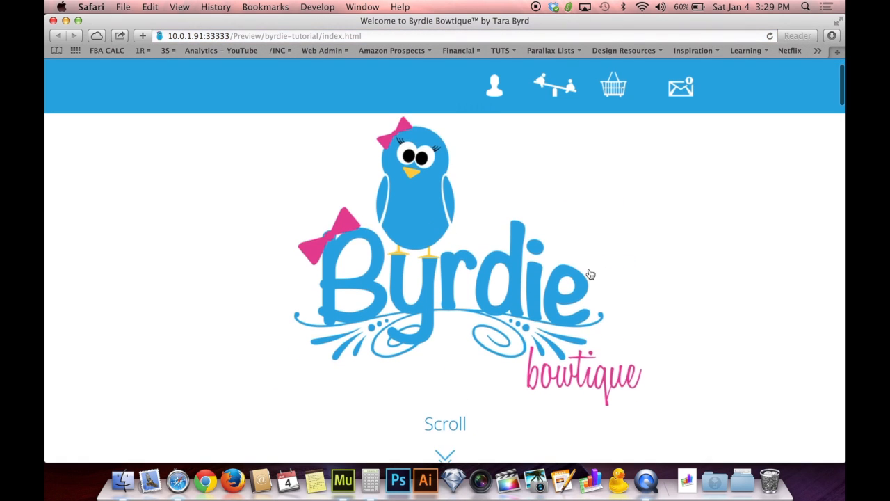
scroll(588, 272, "down", 10)
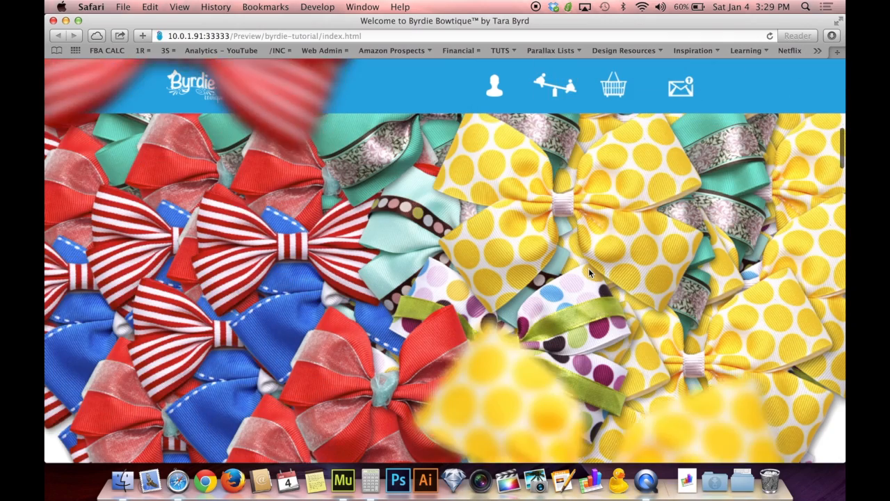
scroll(588, 267, "down", 5)
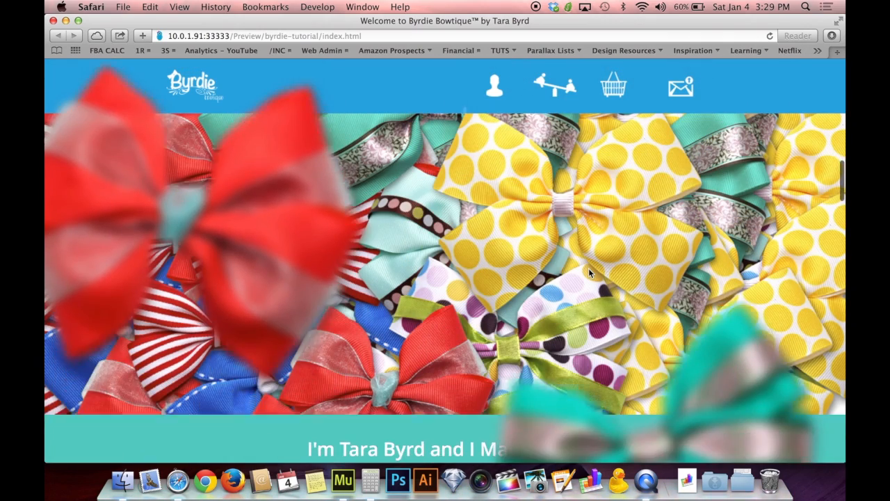
scroll(589, 268, "up", 3)
scroll(589, 269, "up", 8)
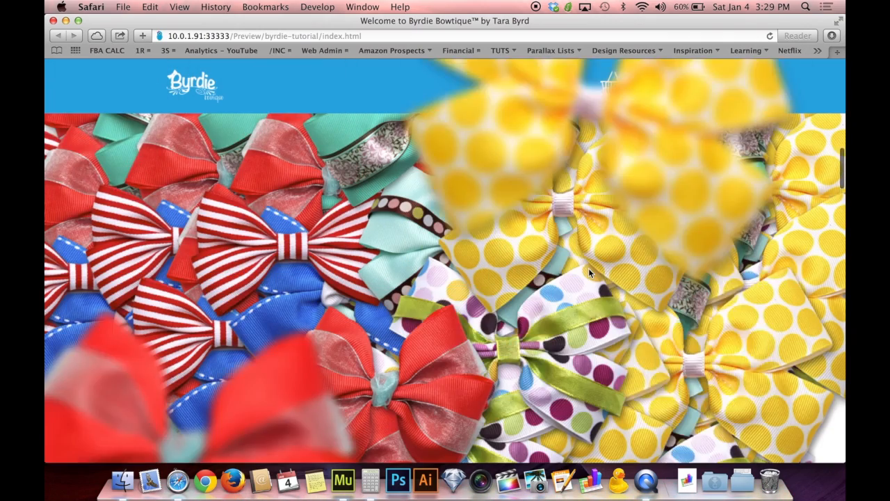
key("super+w")
Move the gradient rectangle off the header to X 107, Y 112.
left_click(358, 150)
left_click(358, 153)
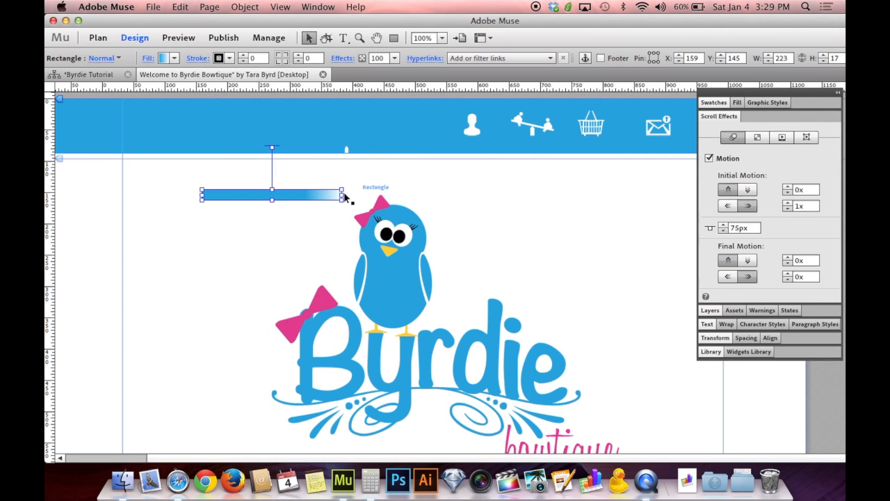
left_click_drag(303, 194, 267, 176)
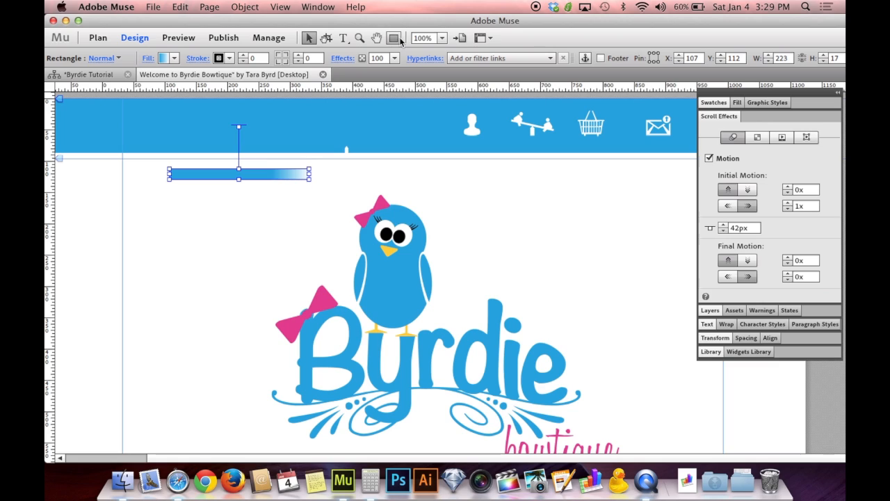
Review the two gradient colors in the rectangle's fill options and set the gradient direction to Vertical.
left_click(147, 60)
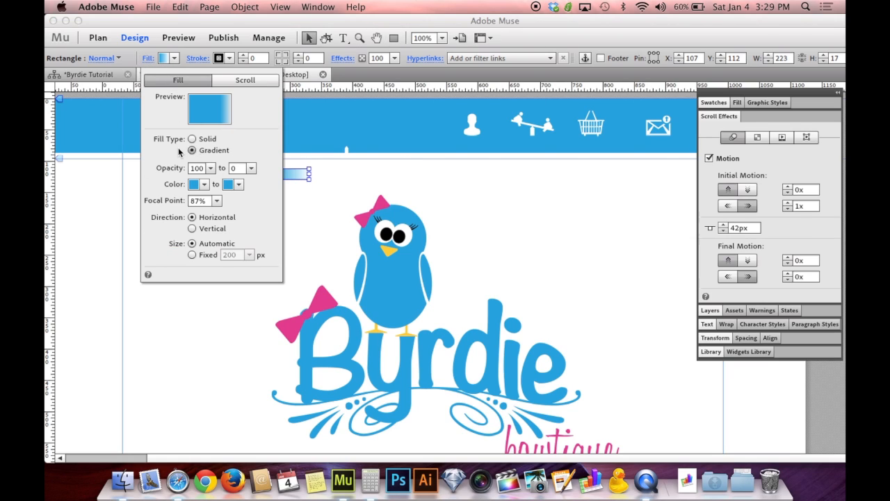
left_click(205, 185)
left_click(206, 185)
left_click(239, 185)
left_click(239, 185)
left_click(210, 228)
Set the rectangle's gradient direction to Horizontal and move it onto the header's lower edge at X 368, Y 70.
left_click(177, 61)
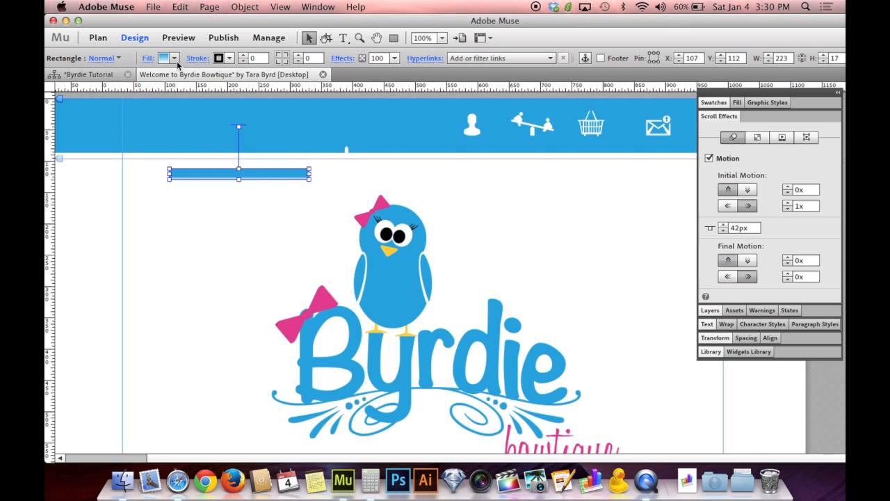
left_click(177, 61)
left_click(148, 60)
left_click(148, 60)
left_click(212, 217)
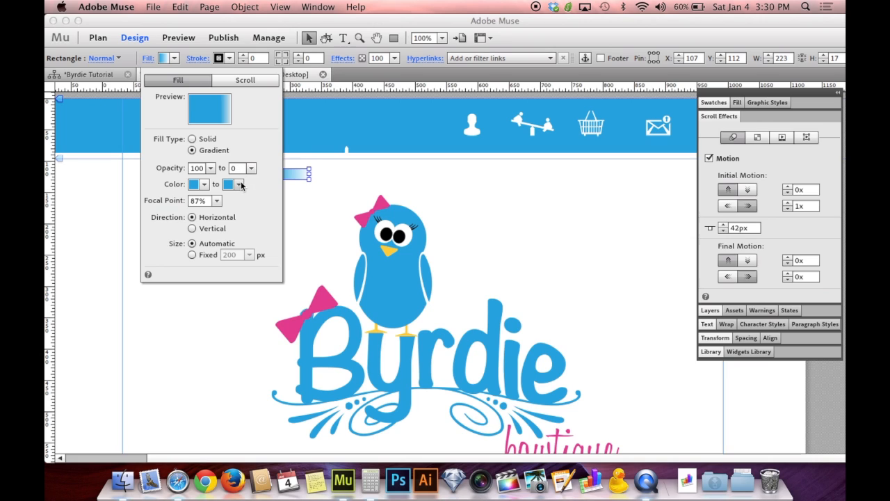
left_click(174, 58)
left_click_drag(264, 175, 425, 151)
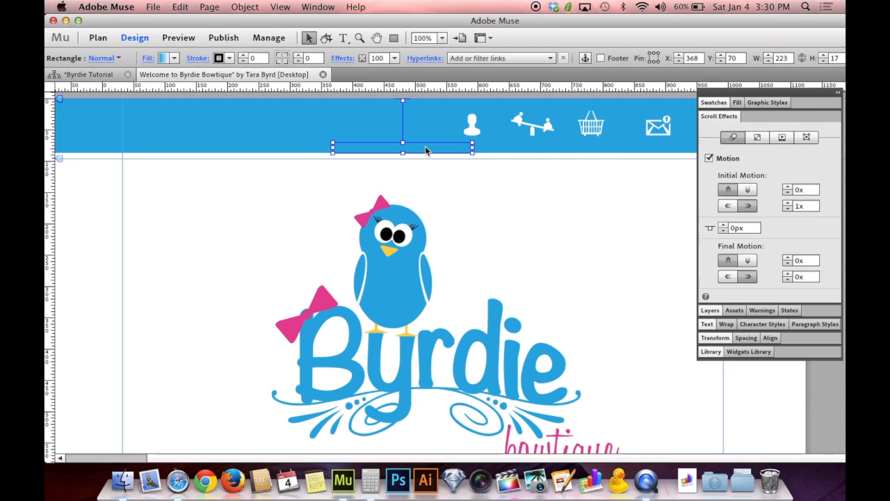
Examine the scroll motion values of the header bar and its person, seesaw, basket and envelope icons.
left_click(474, 124)
left_click(554, 119)
left_click(594, 130)
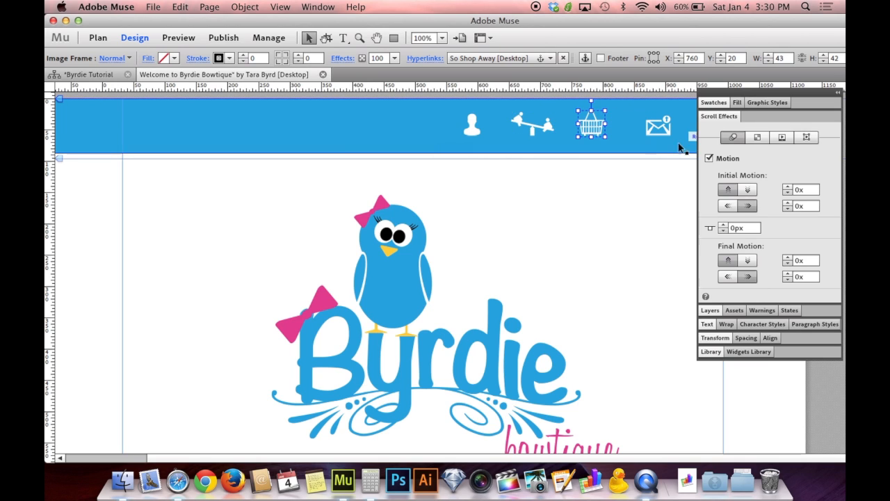
left_click(687, 146)
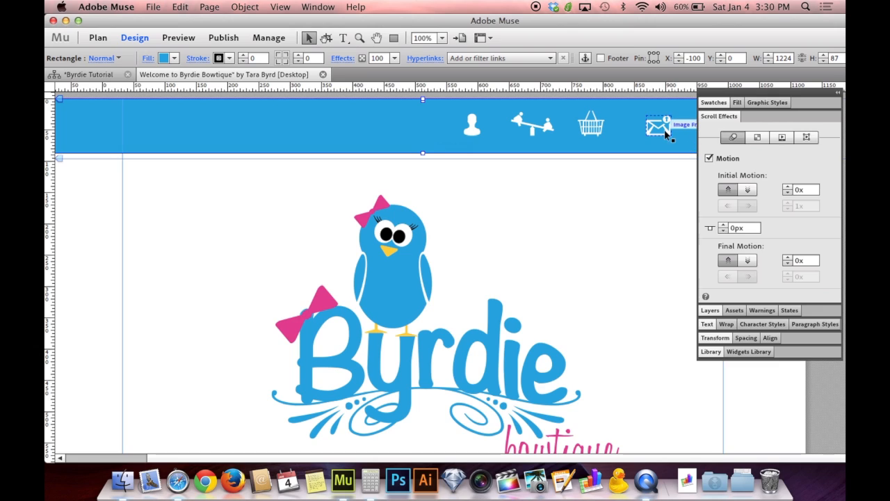
left_click(664, 126)
left_click(475, 126)
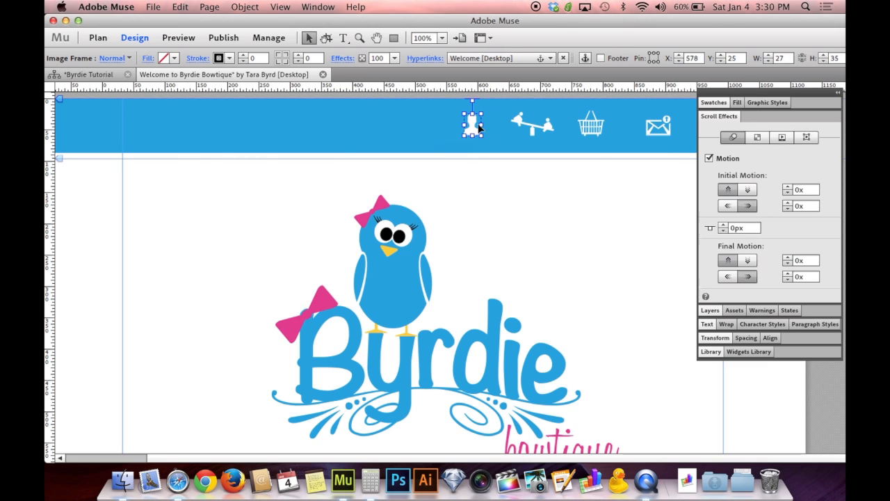
Set the gradient rectangle's initial horizontal motion to 0x and preview the page in Safari.
left_click(386, 148)
left_click(807, 206)
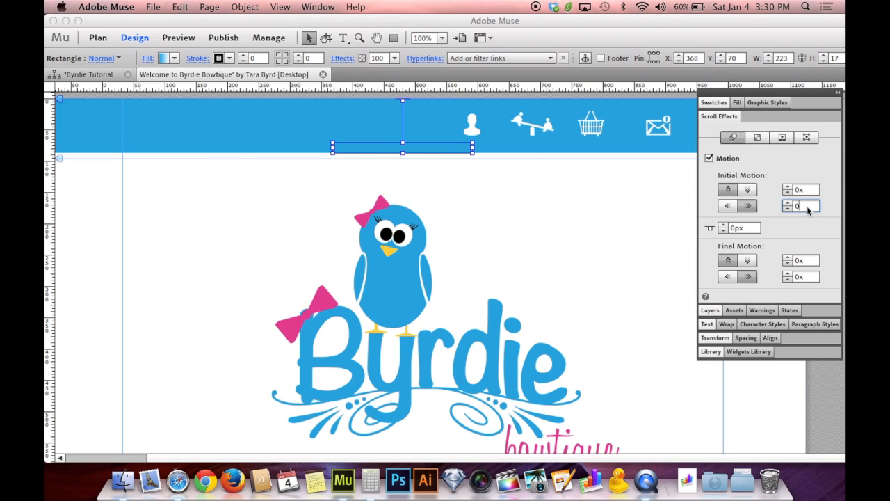
key("Return")
left_click(742, 227)
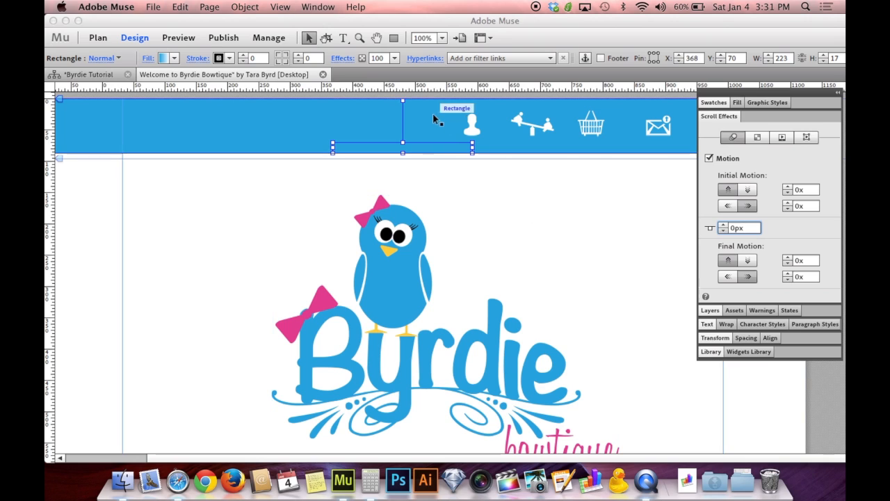
mouse_move(403, 101)
left_mouse_down()
mouse_move(404, 185)
mouse_move(414, 127)
left_mouse_up()
key("super+alt+e")
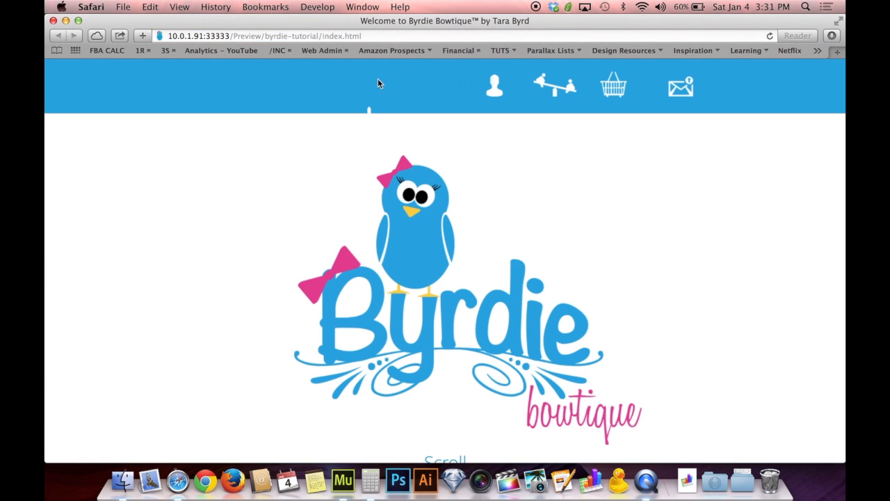
Close the preview and raise the gradient rectangle's scroll key position to 0 px at the top of the page.
key("super+w")
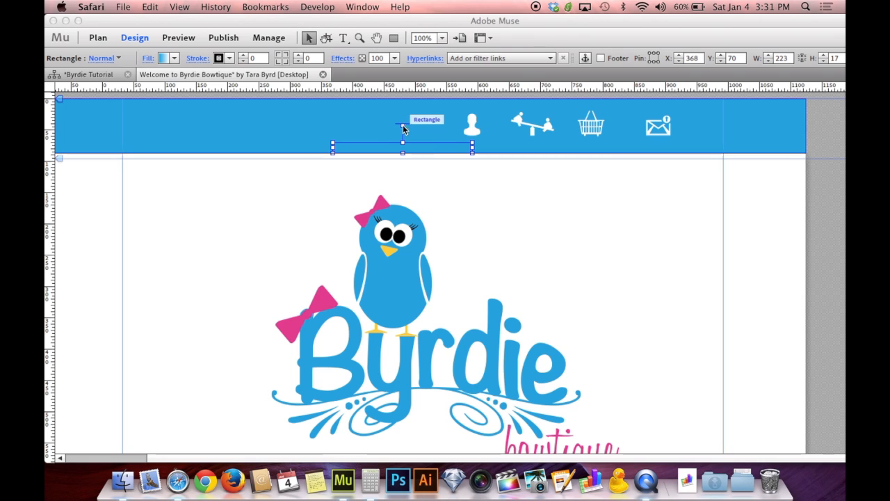
left_click(402, 129)
left_click_drag(403, 127, 402, 101)
Examine the key positions and scroll motion values of the header icons, the header bar and the gradient rectangle.
left_click(516, 126)
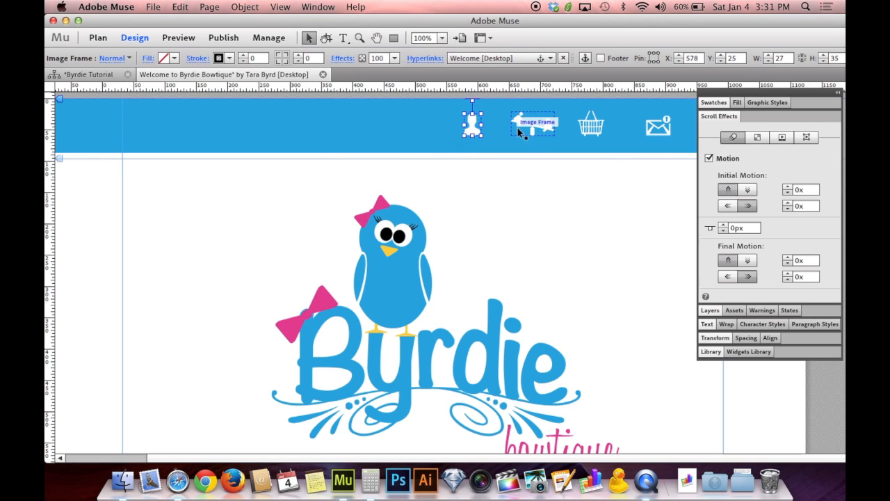
left_click(590, 126)
left_click(660, 126)
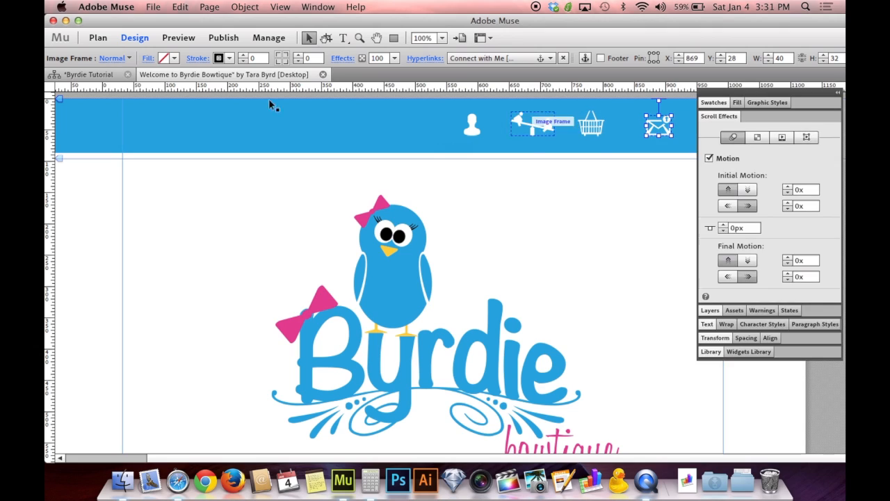
left_click(193, 105)
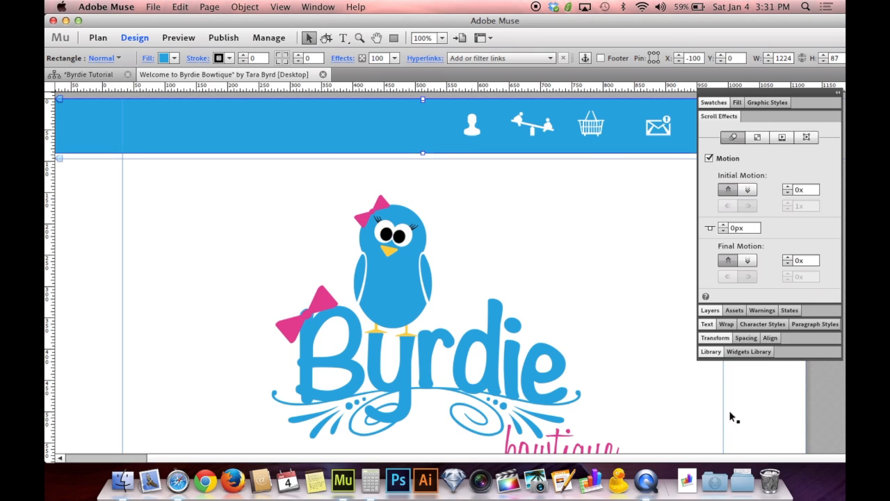
left_click(644, 467)
left_click_drag(642, 458, 471, 459)
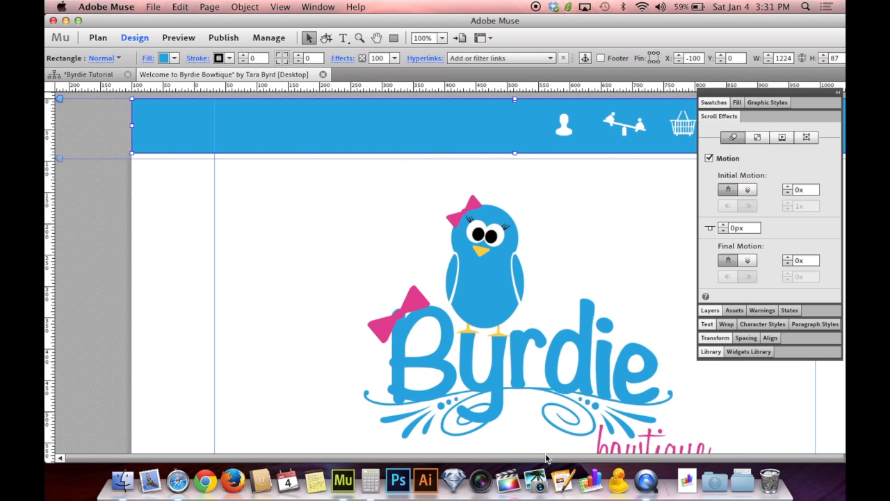
mouse_move(132, 126)
left_mouse_down()
mouse_move(152, 129)
mouse_move(132, 126)
left_mouse_up()
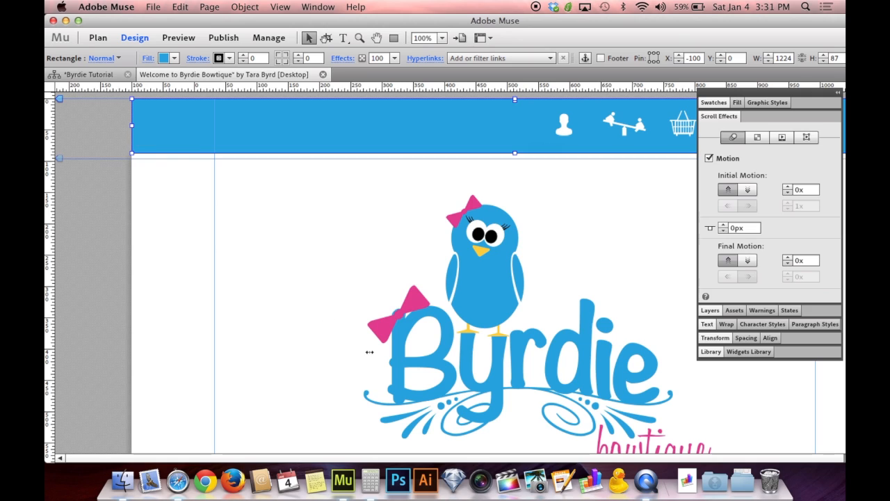
scroll(396, 438, "right", 5)
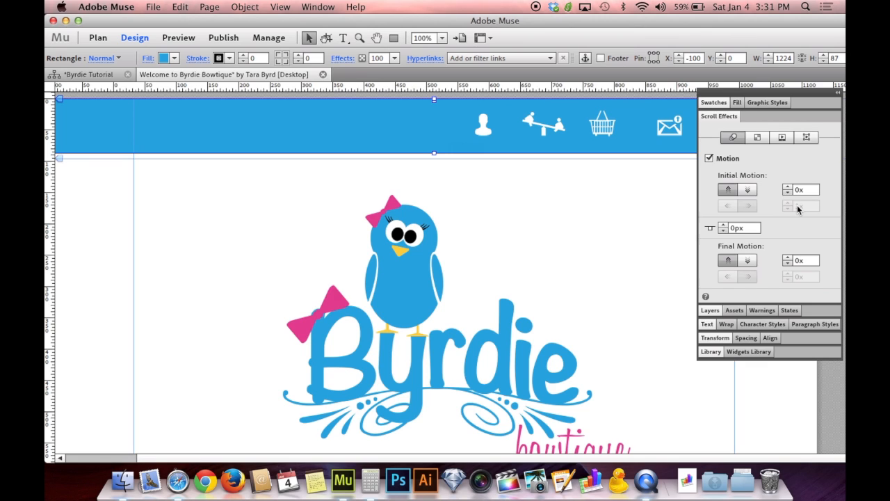
left_click(410, 147)
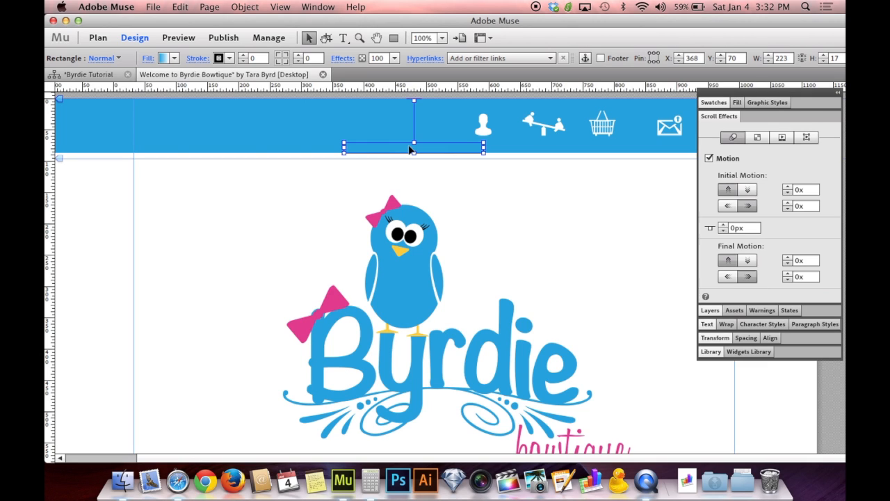
Preview the page in the browser and scroll it down and back up to check the header marker's masking and movement.
left_click(129, 202)
key("super+shift+e")
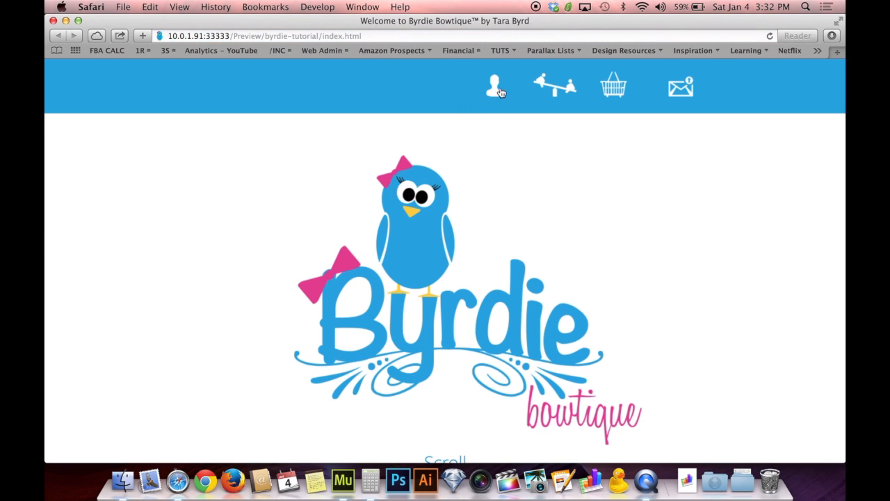
scroll(664, 197, "down", 15)
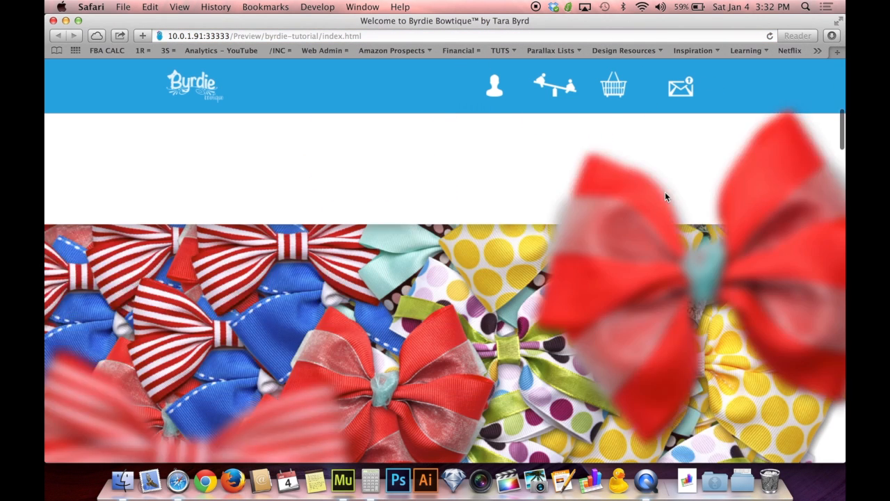
scroll(665, 191, "up", 15)
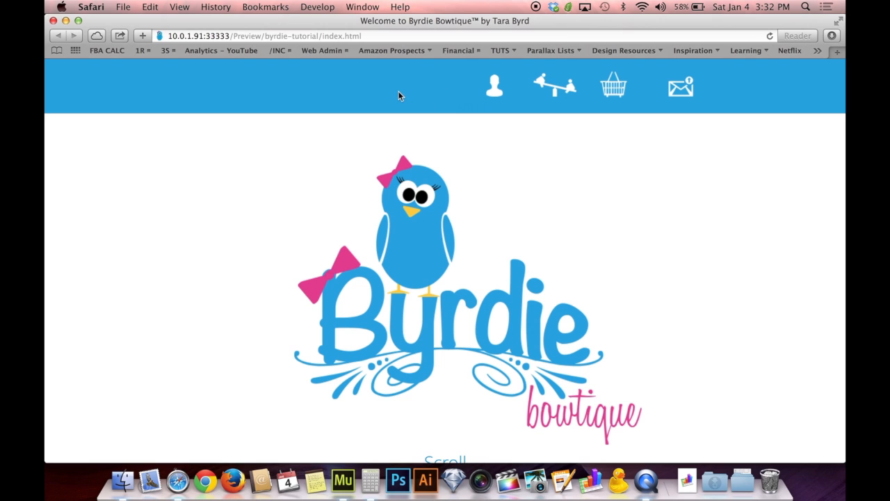
scroll(651, 202, "down", 20)
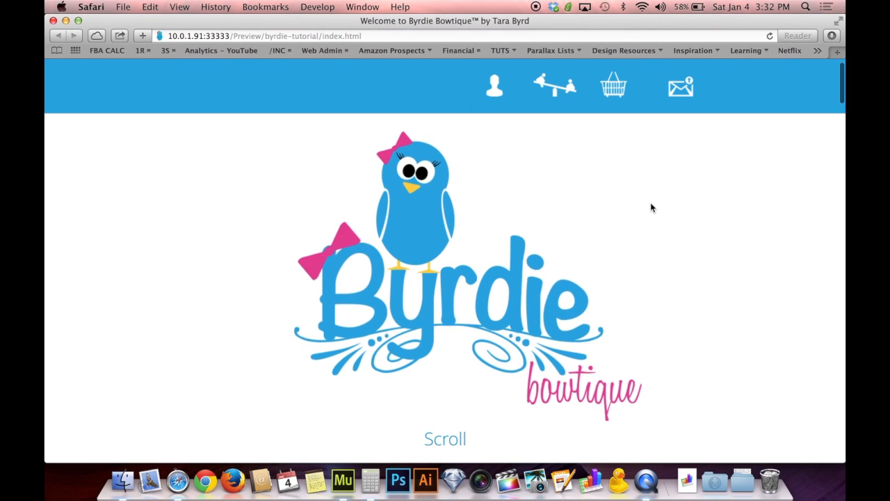
scroll(650, 202, "up", 20)
scroll(650, 207, "up", 10)
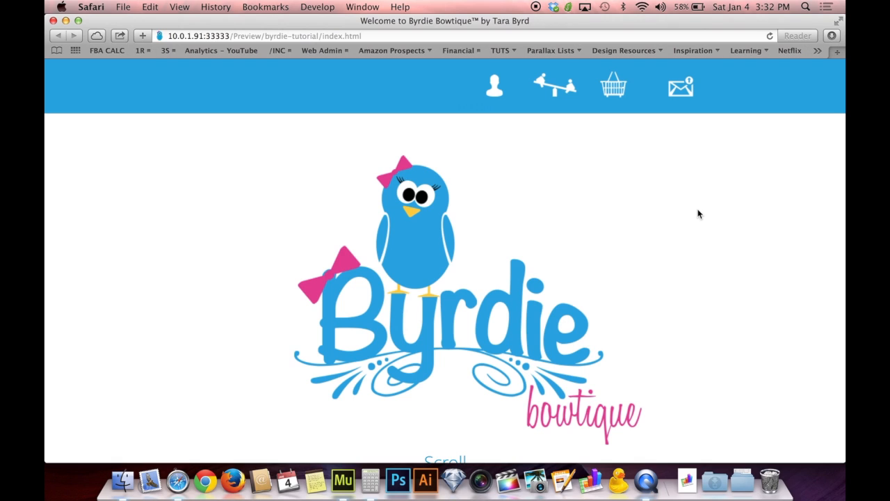
key("super+w")
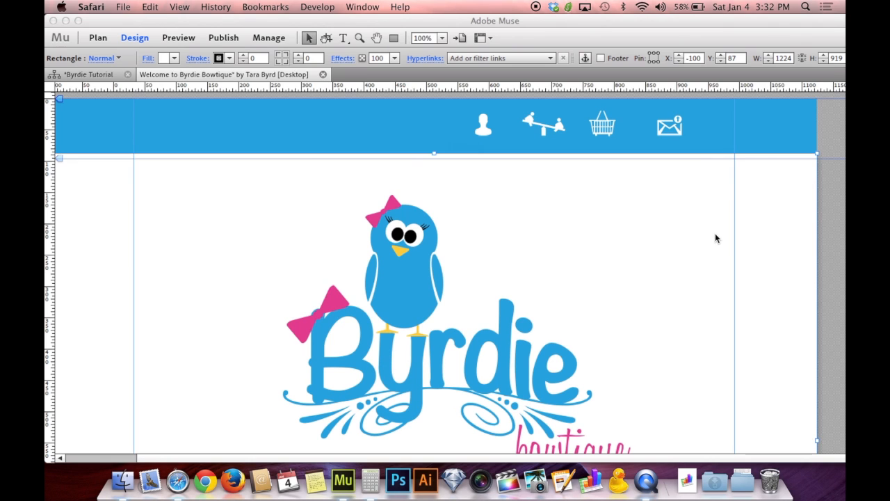
Clear the selection, collapse the scroll effects settings and show the transform settings.
left_click(836, 273)
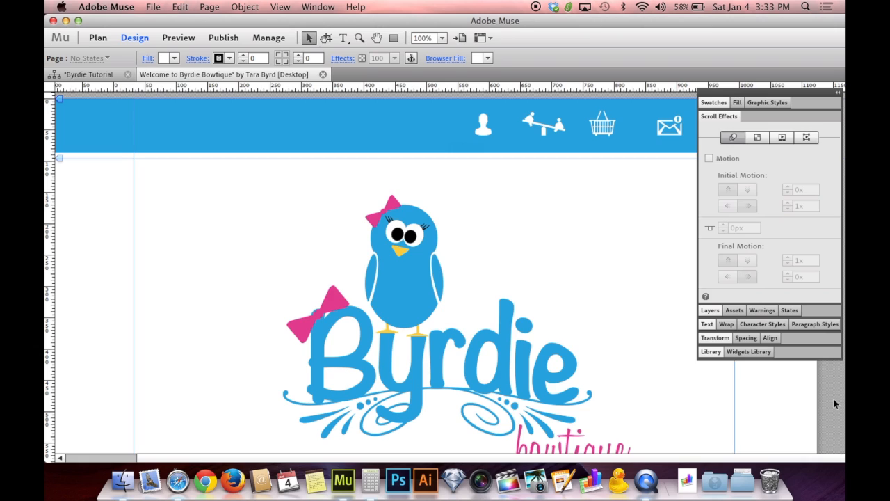
left_click(719, 115)
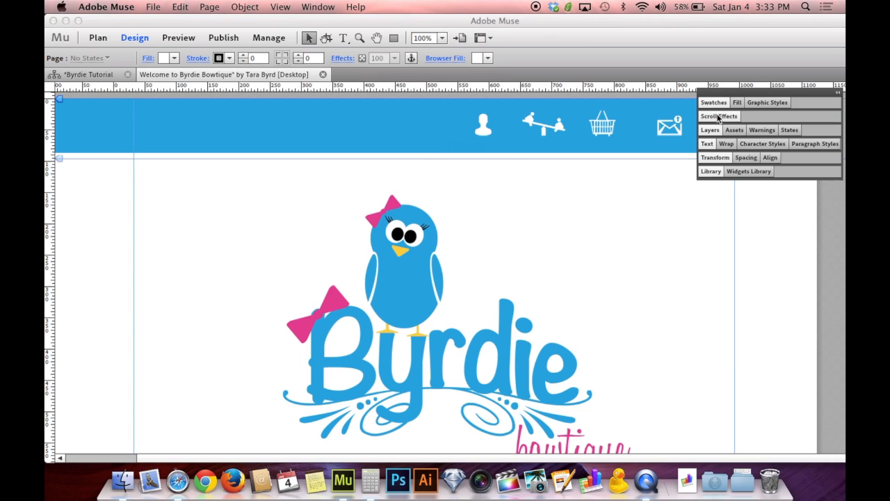
left_click(713, 157)
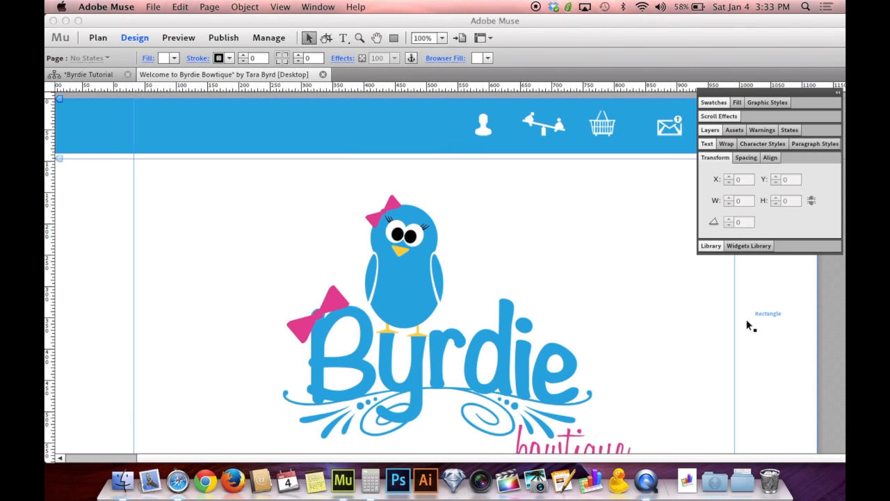
Switch to Safari and open museresources.com.
left_click(178, 480)
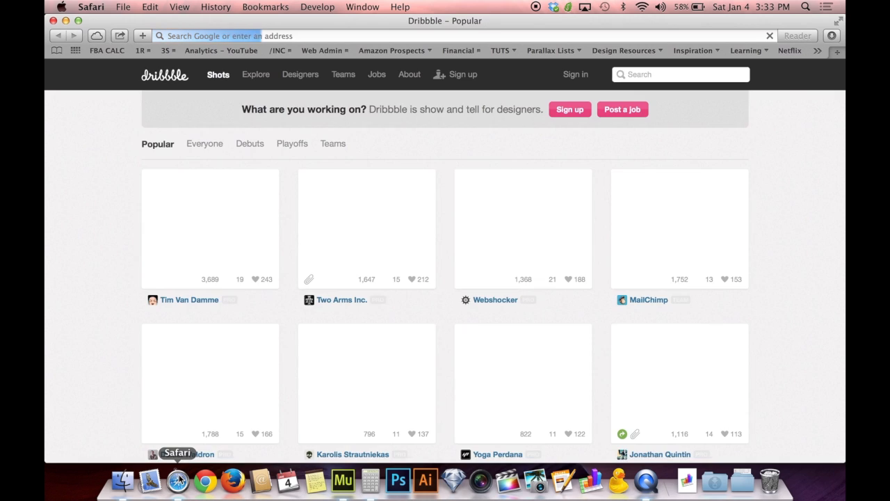
key("super+l")
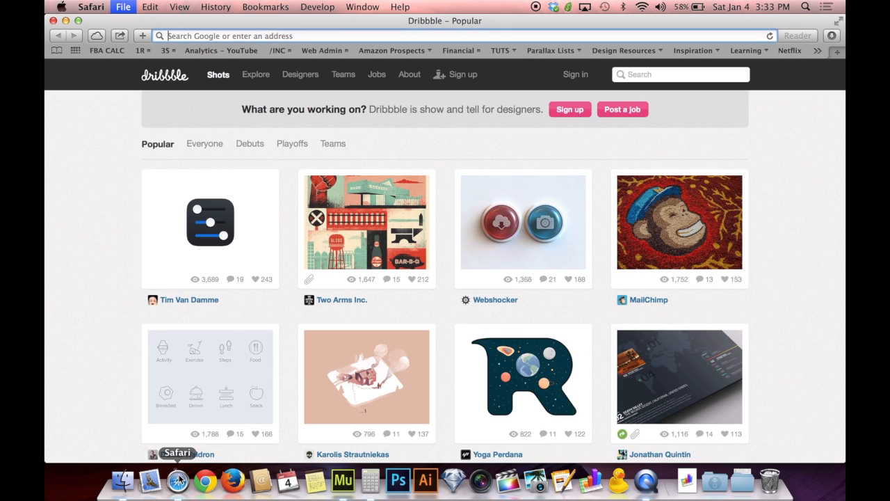
type("m")
key("Return")
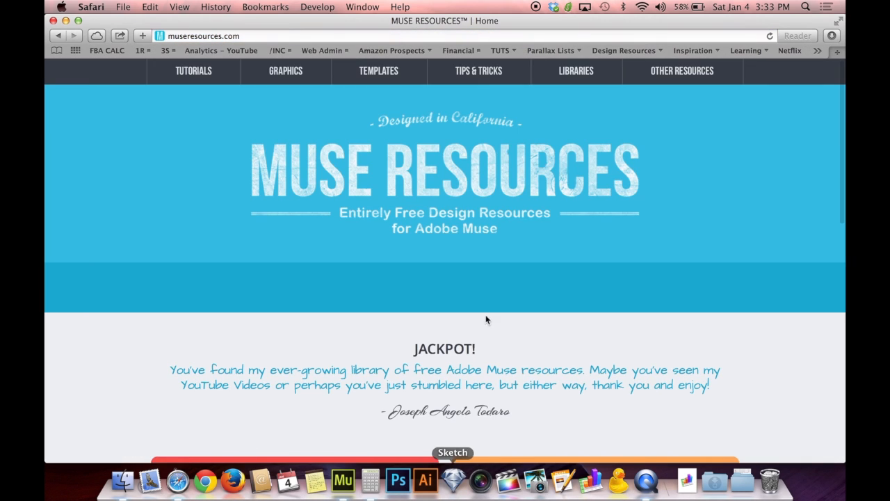
Open the site's Libraries page and look through its Compositions section.
left_click(576, 70)
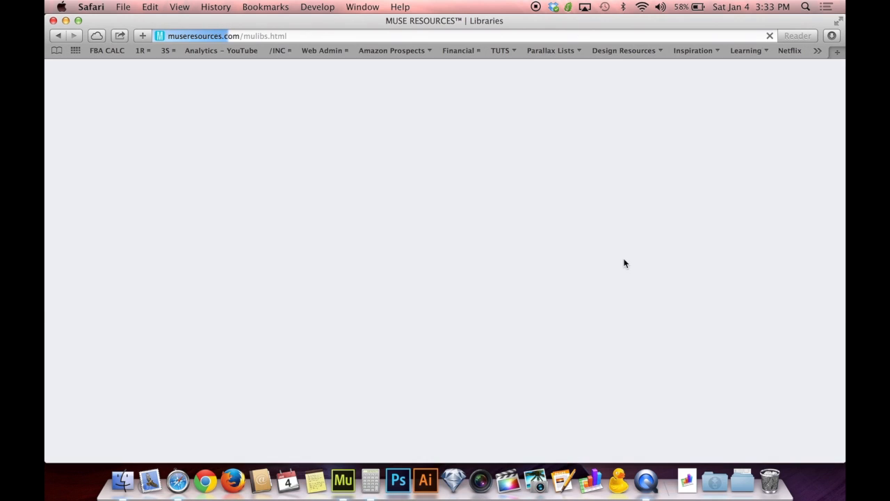
scroll(626, 292, "down", 10)
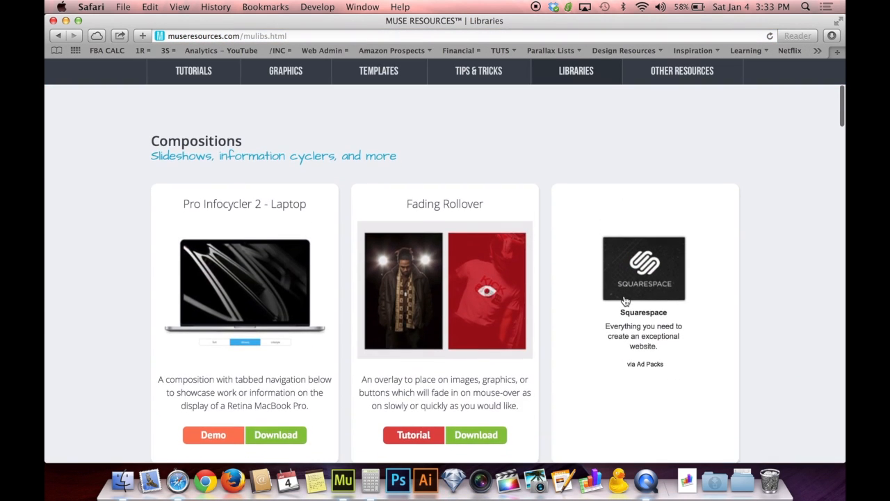
scroll(625, 301, "up", 5)
scroll(625, 300, "up", 5)
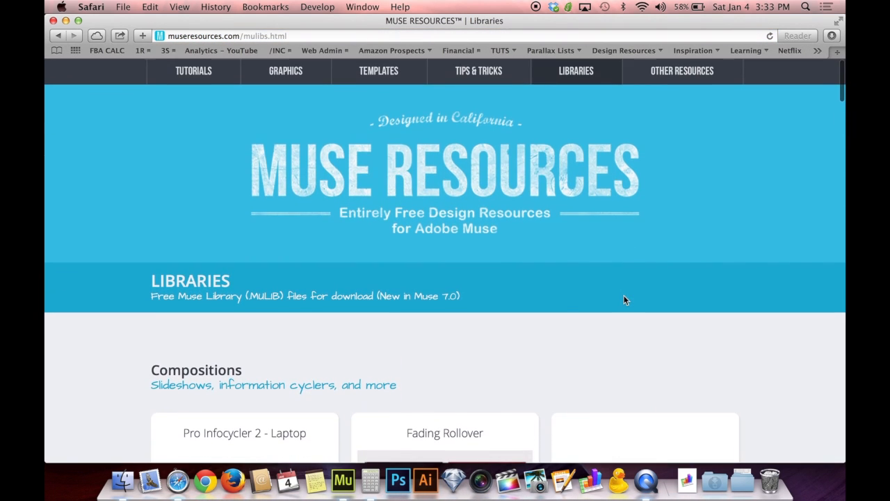